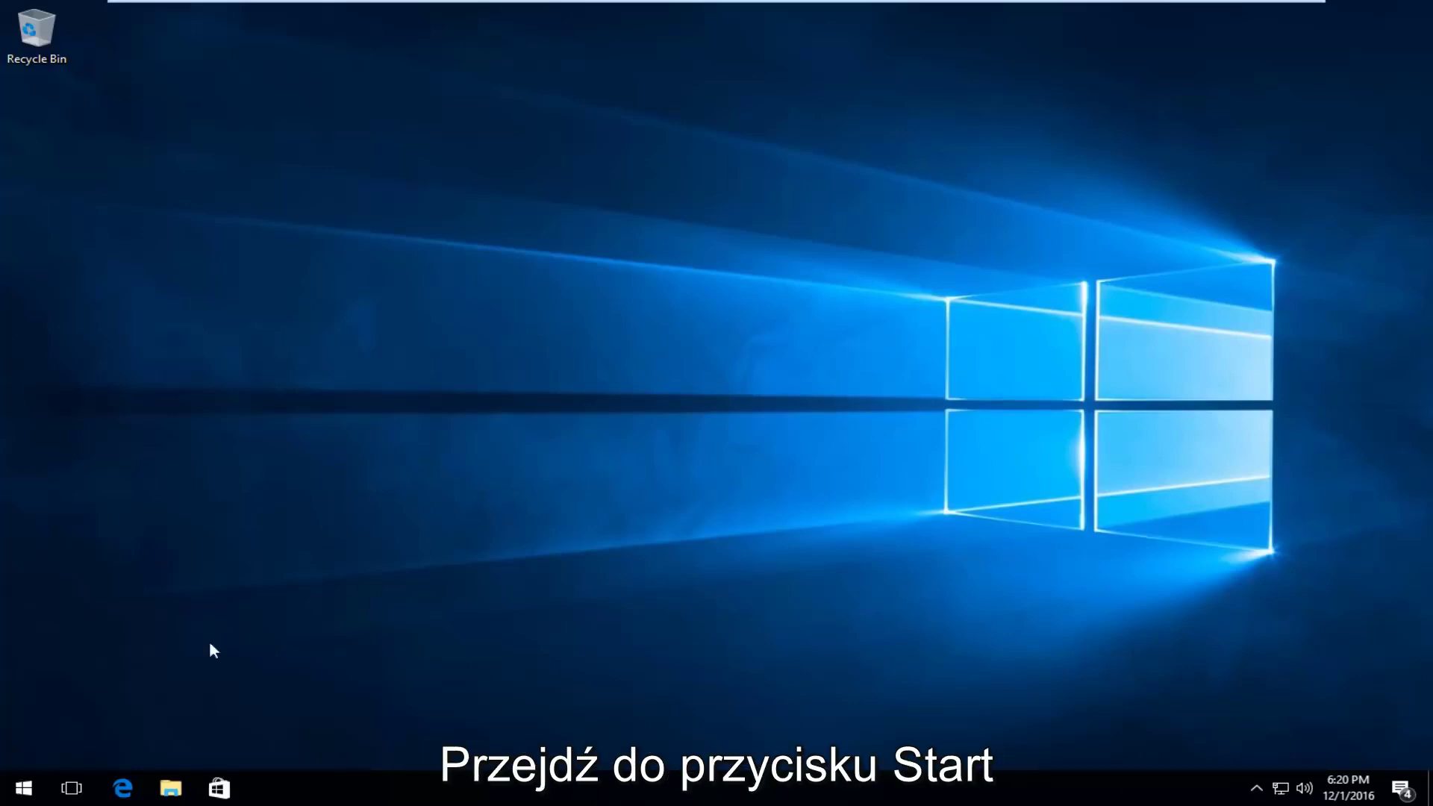
- Search the Start menu for "computer" and open This PC
left_click(23, 788)
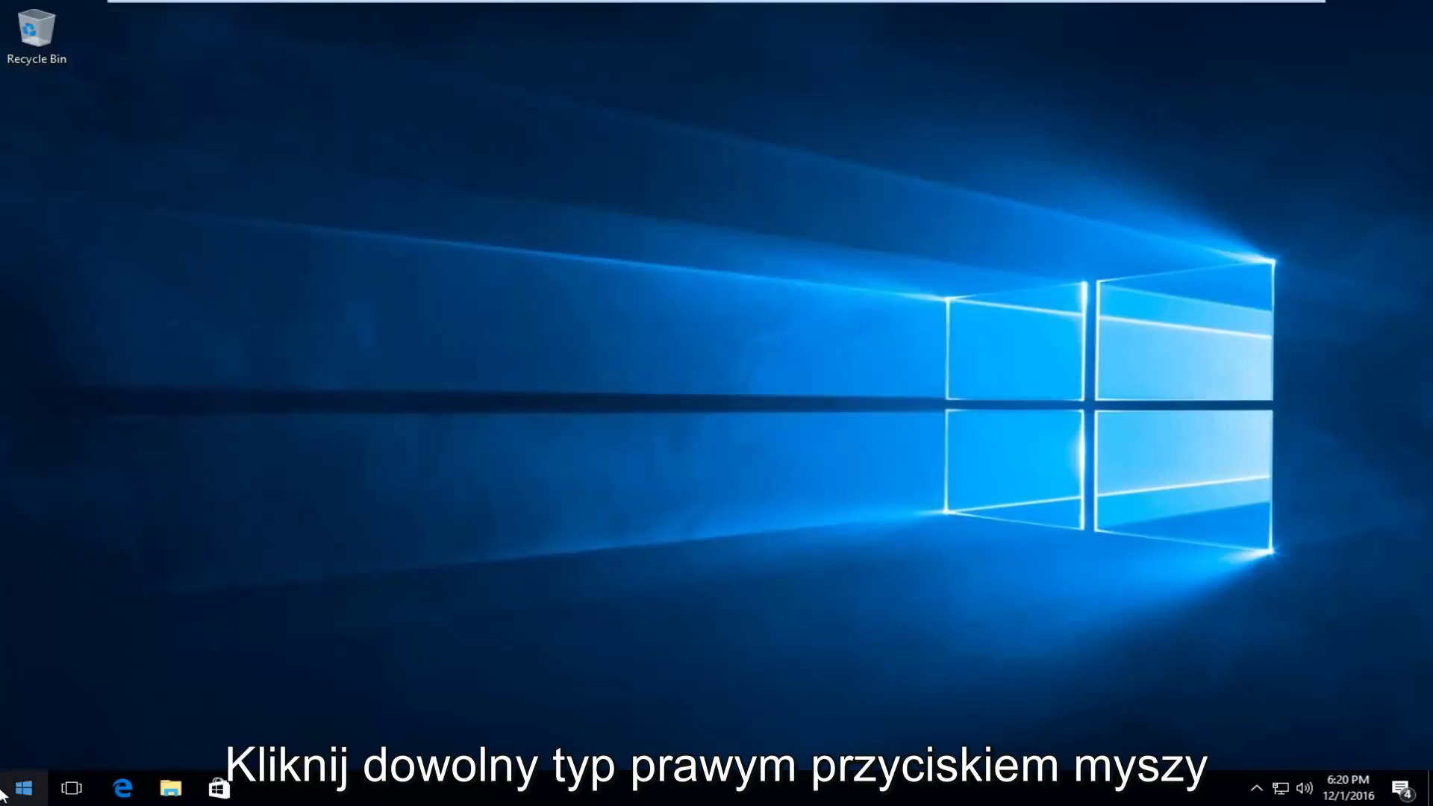
left_click(16, 795)
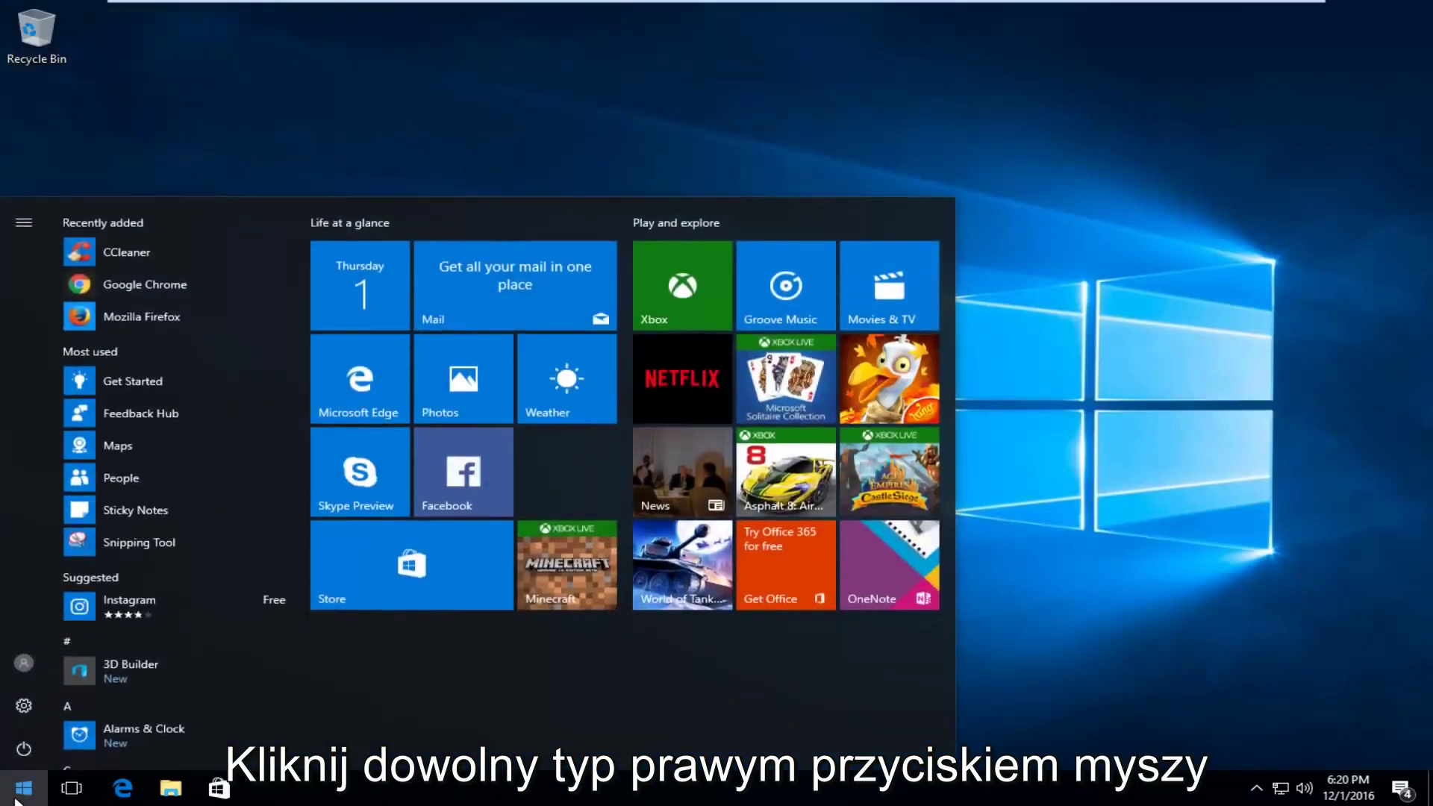
type("computer")
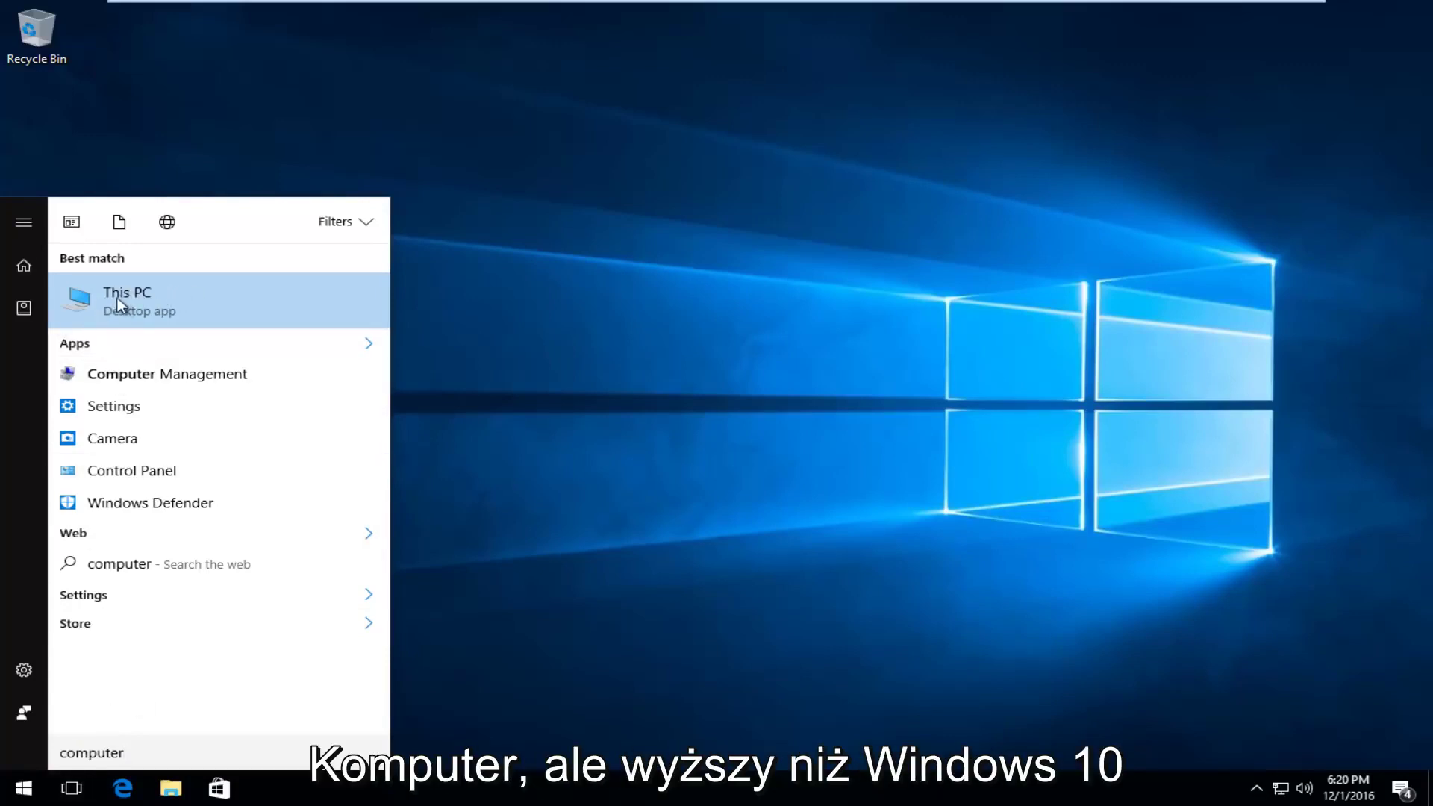
left_click(122, 301)
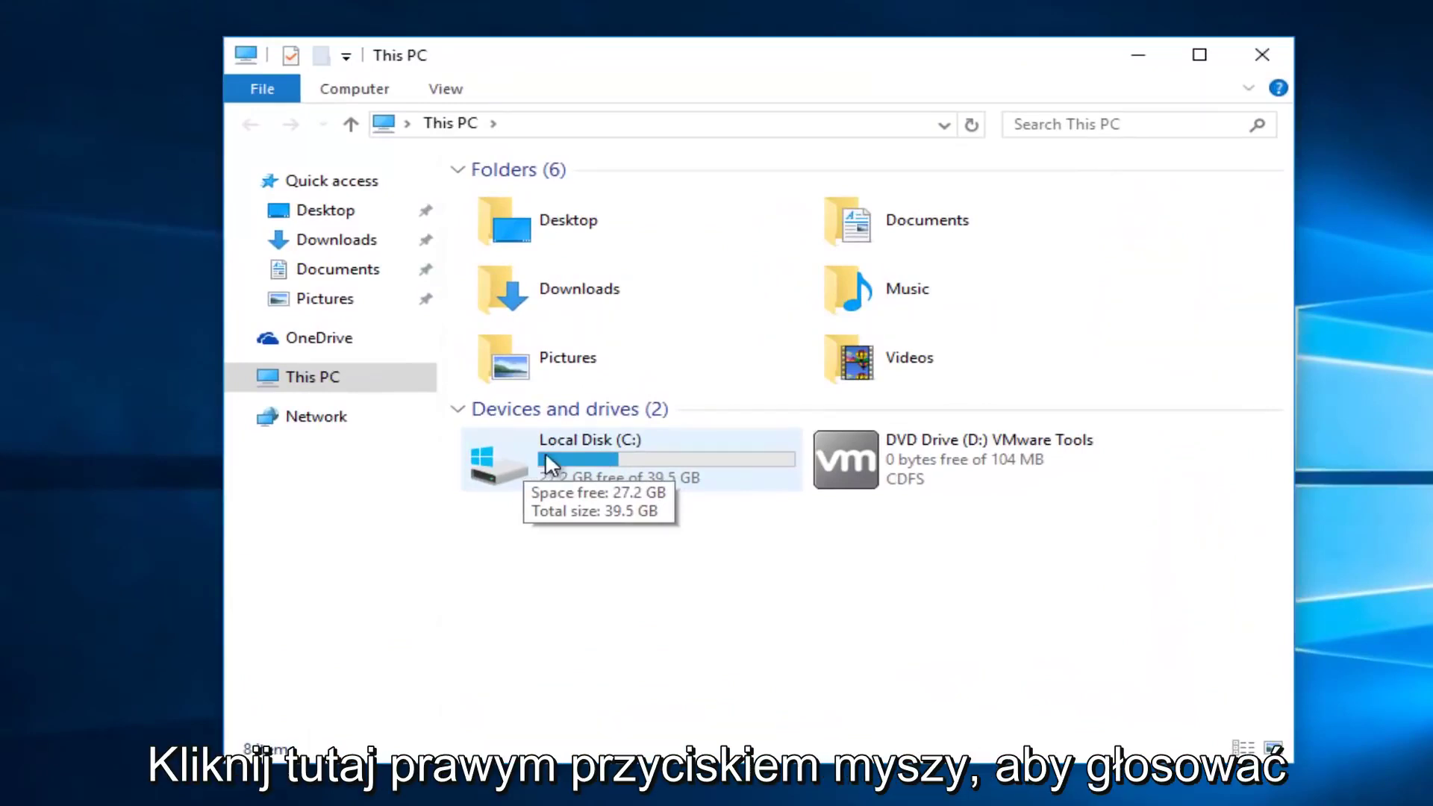
- Open Local Disk (C:) Properties and show its Security tab
right_click(526, 463)
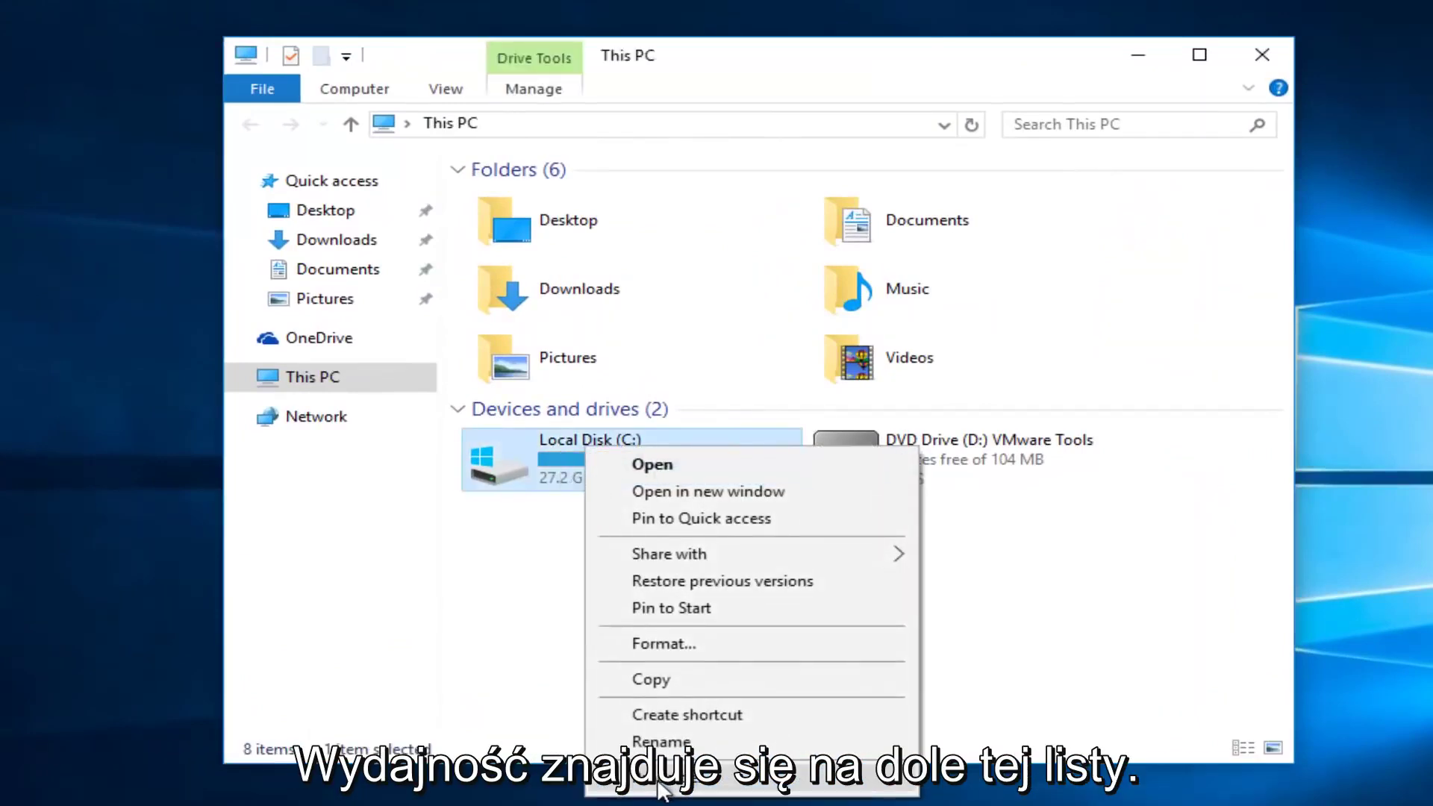
left_click(683, 775)
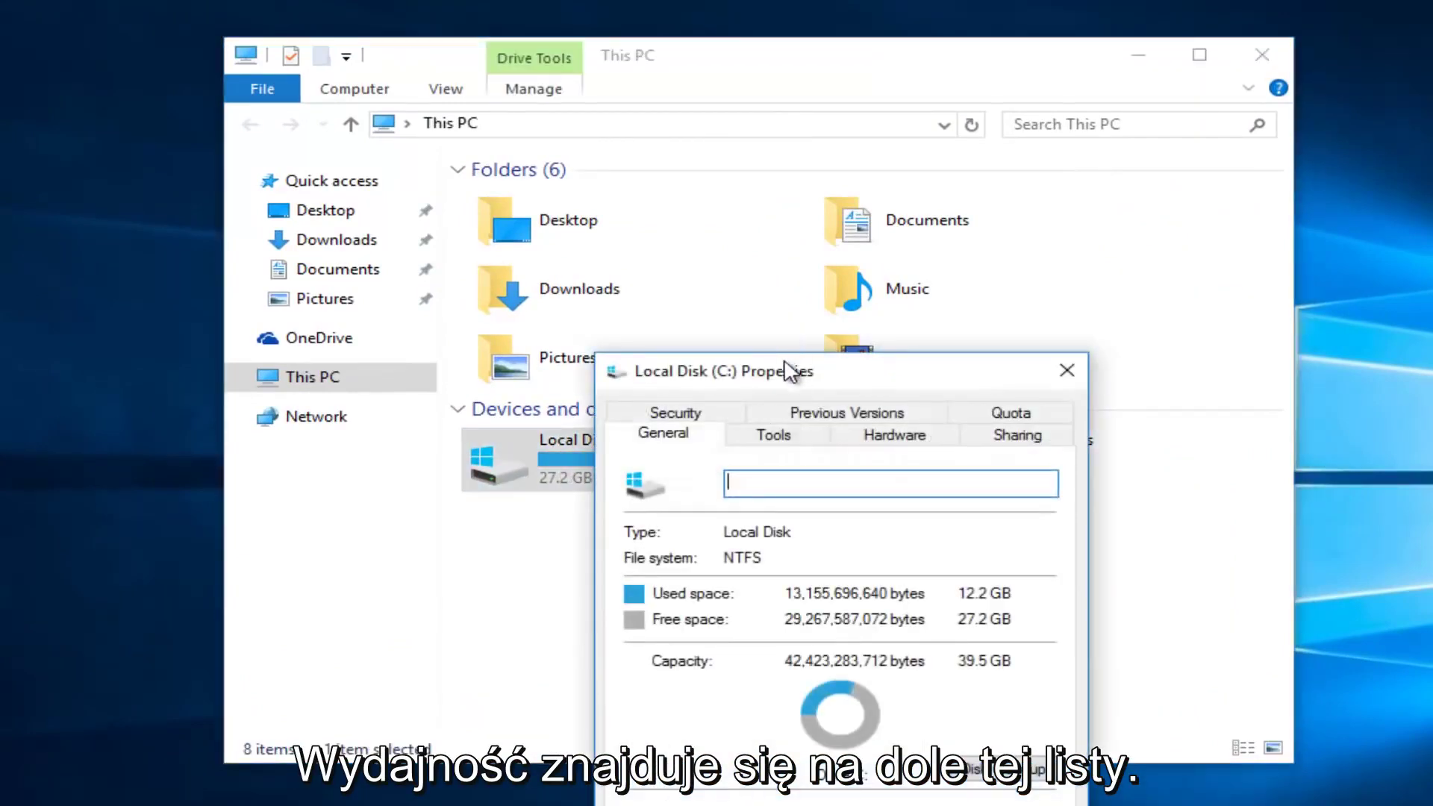
left_click_drag(762, 370, 703, 187)
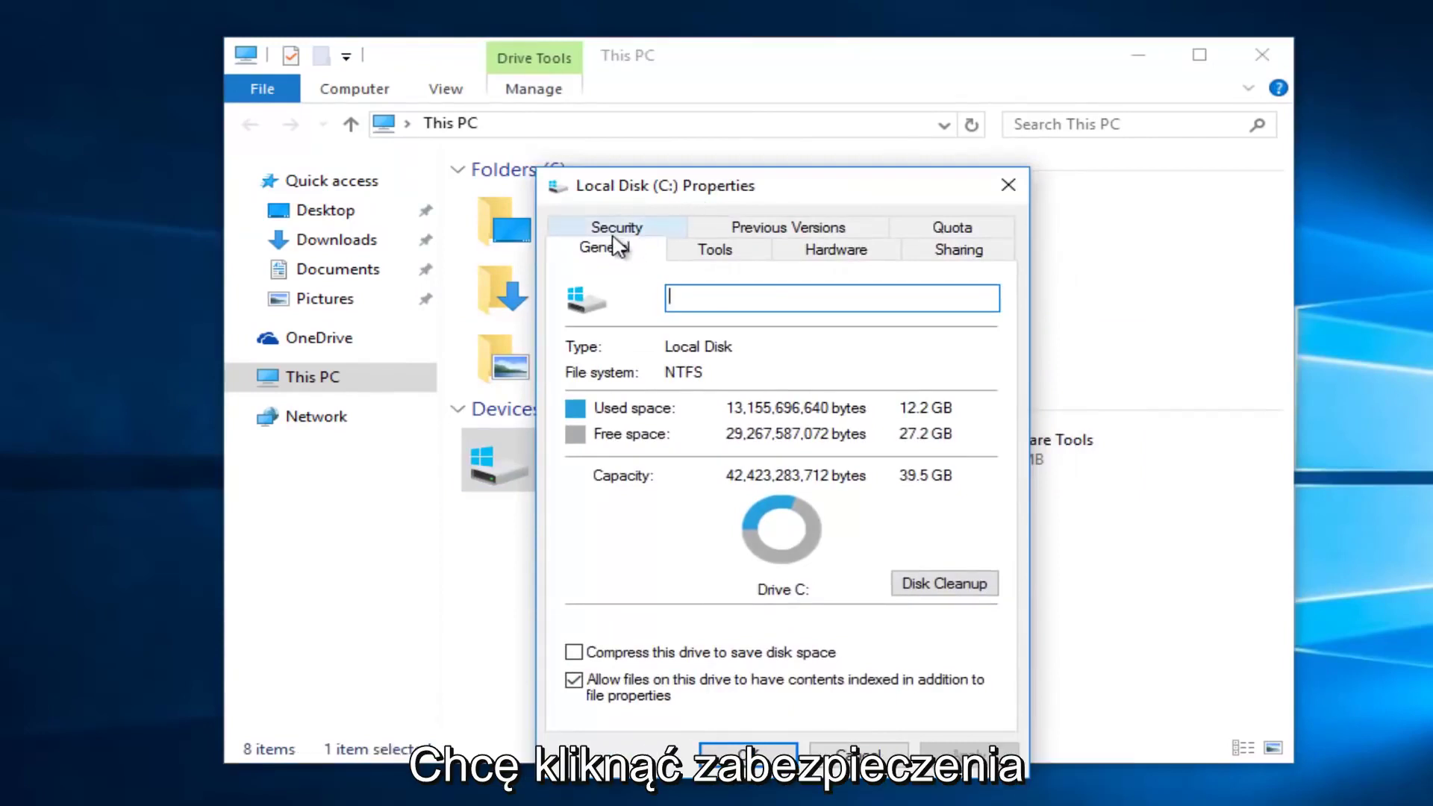
left_click(621, 229)
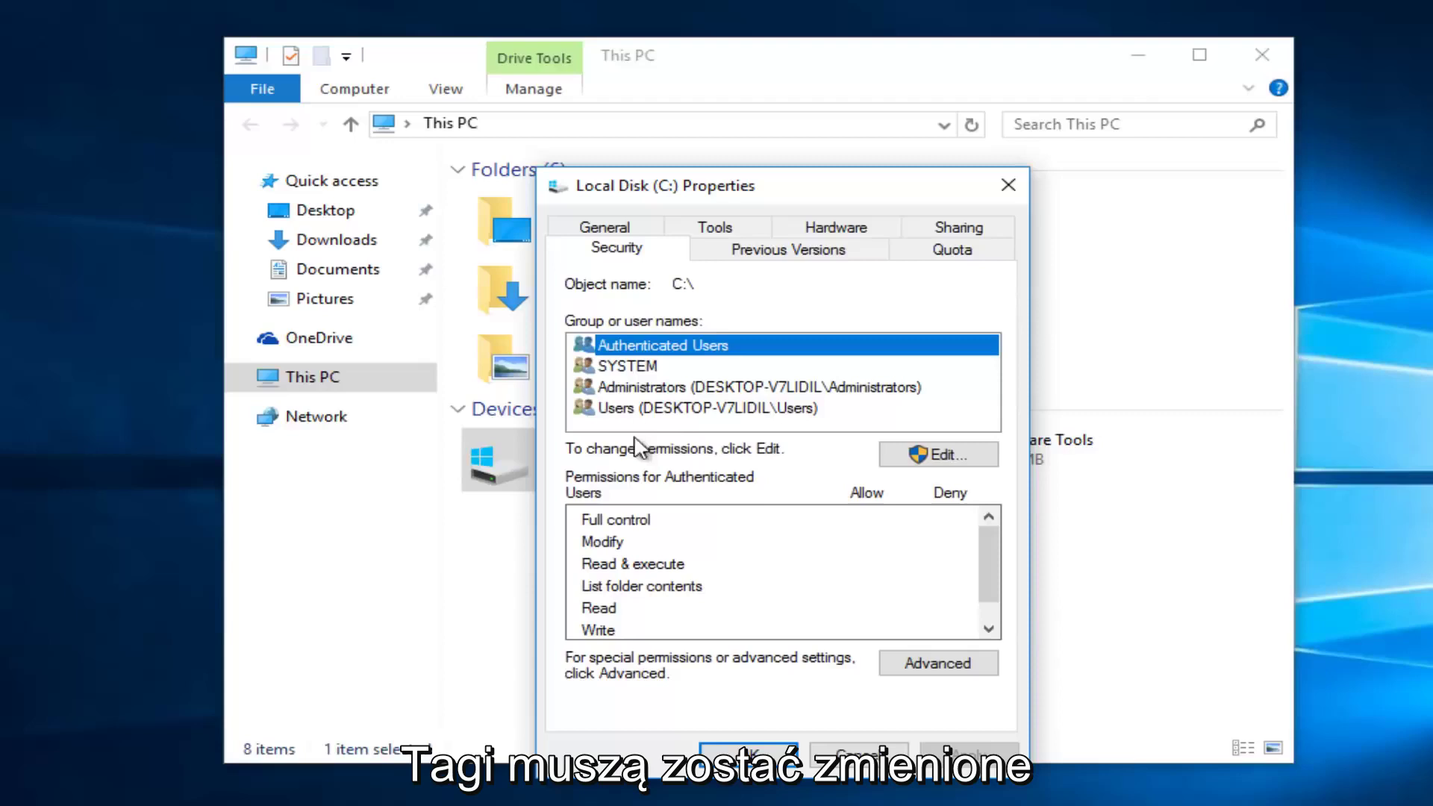
- Open the C: permissions editor and its Select Users or Groups dialog
left_click(921, 457)
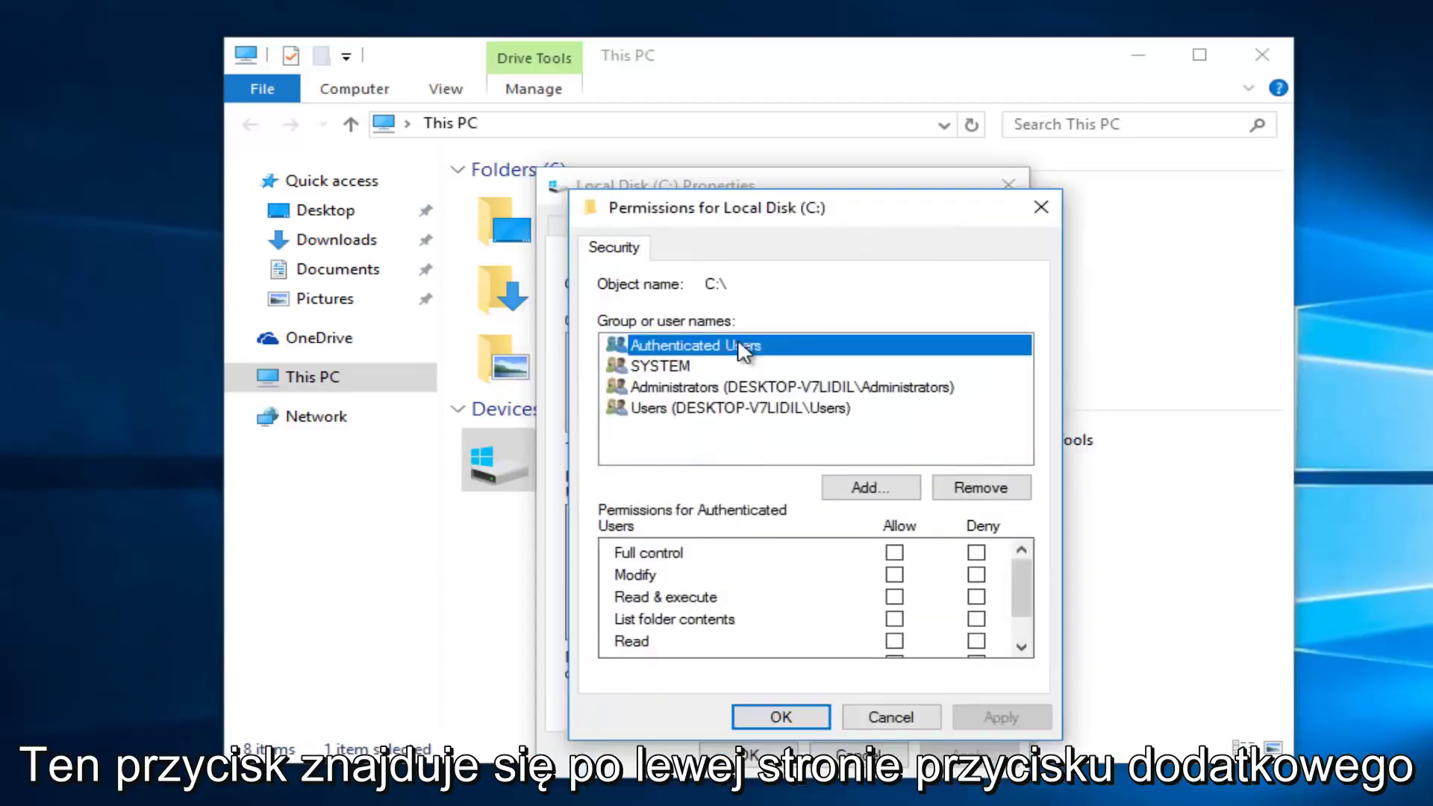
left_click(853, 491)
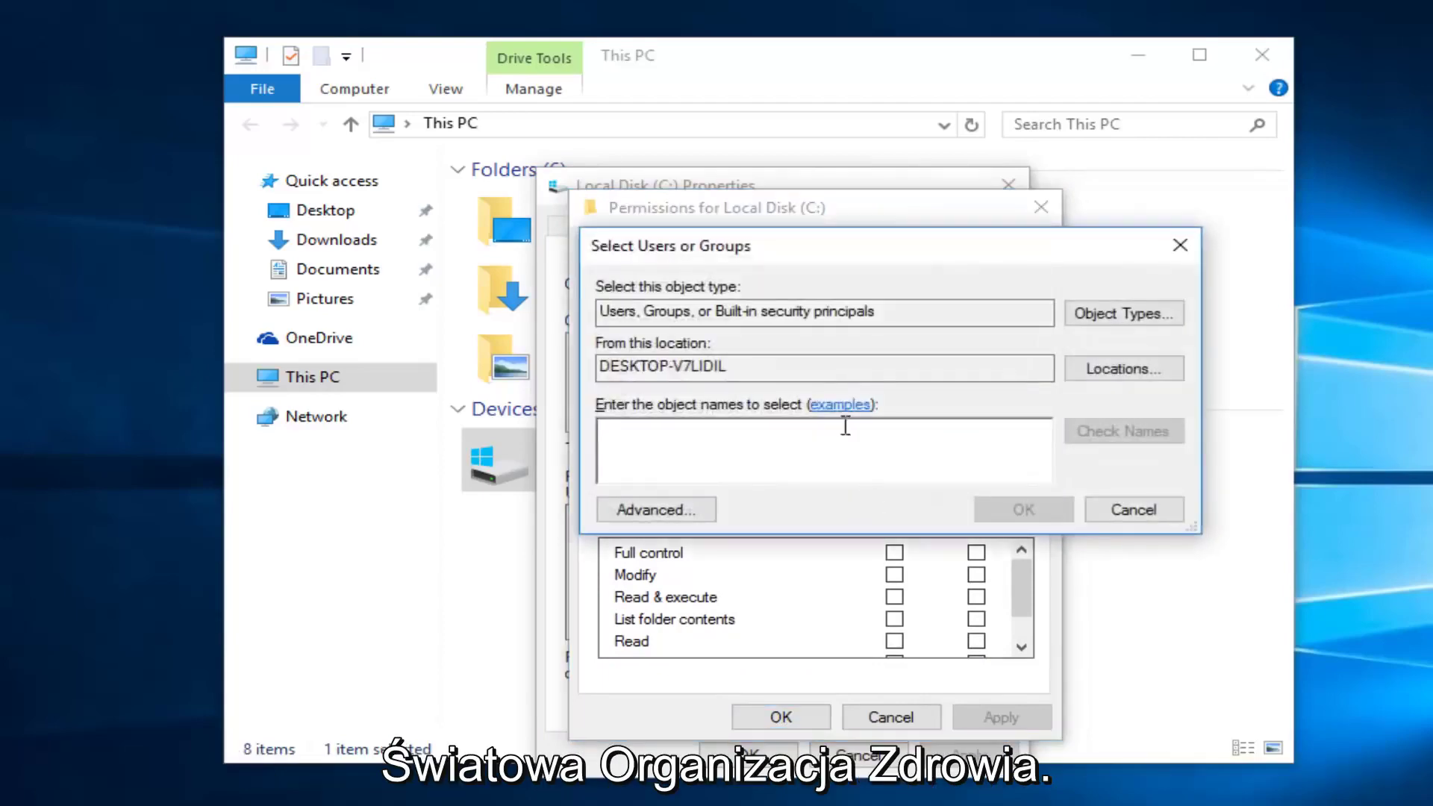
left_click_drag(885, 246, 924, 277)
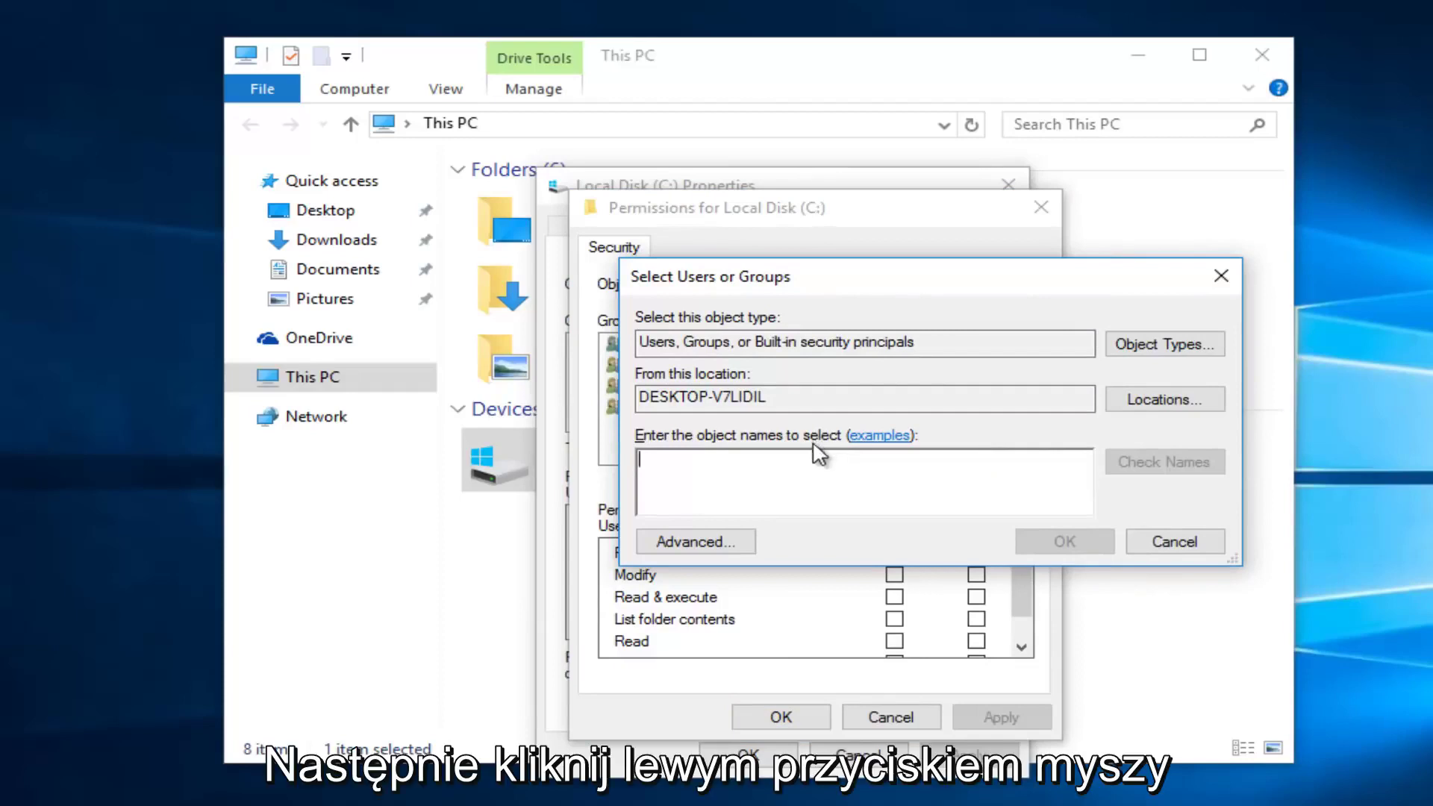
- Search all accounts via Advanced and pick the Everyone group
left_click(694, 541)
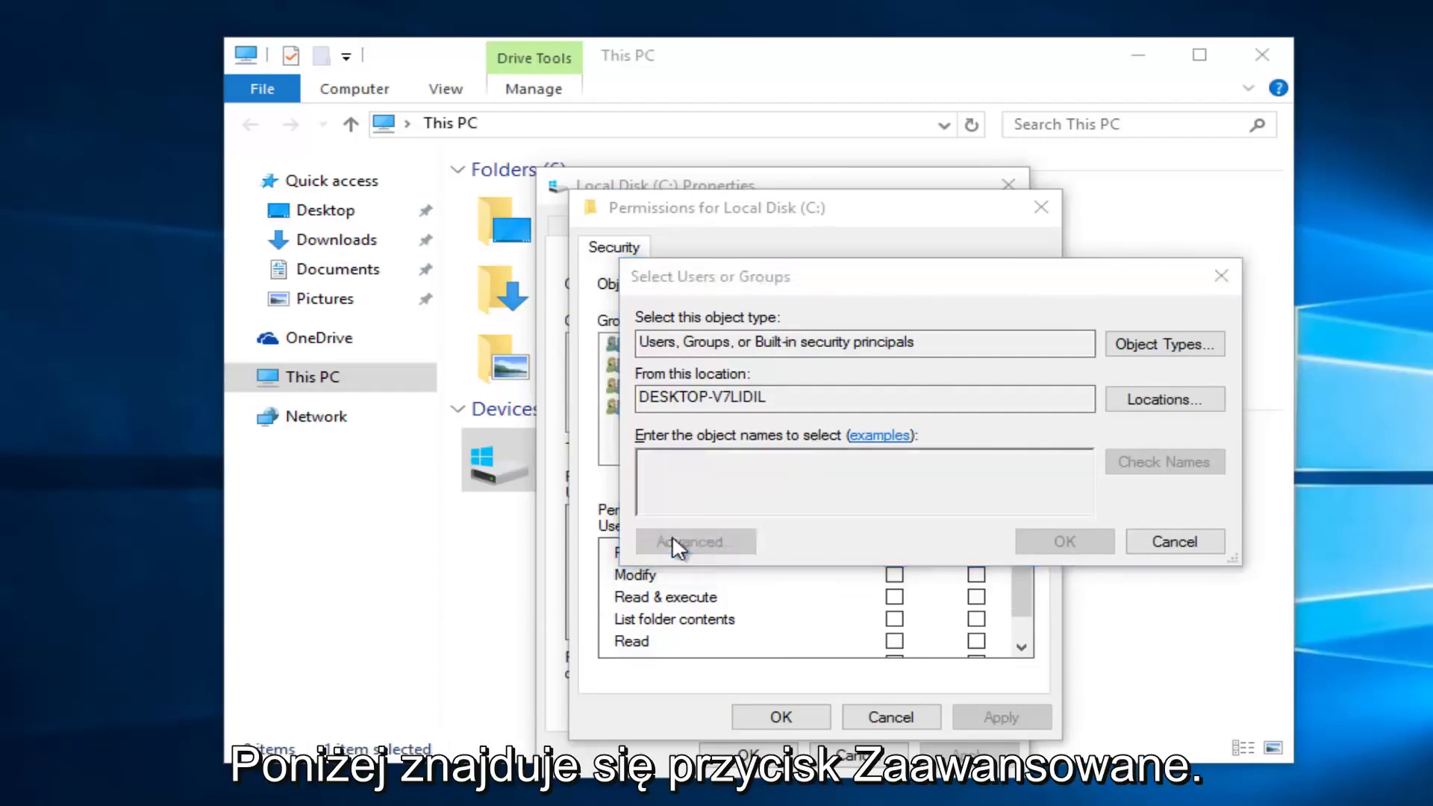
left_click_drag(835, 280, 834, 157)
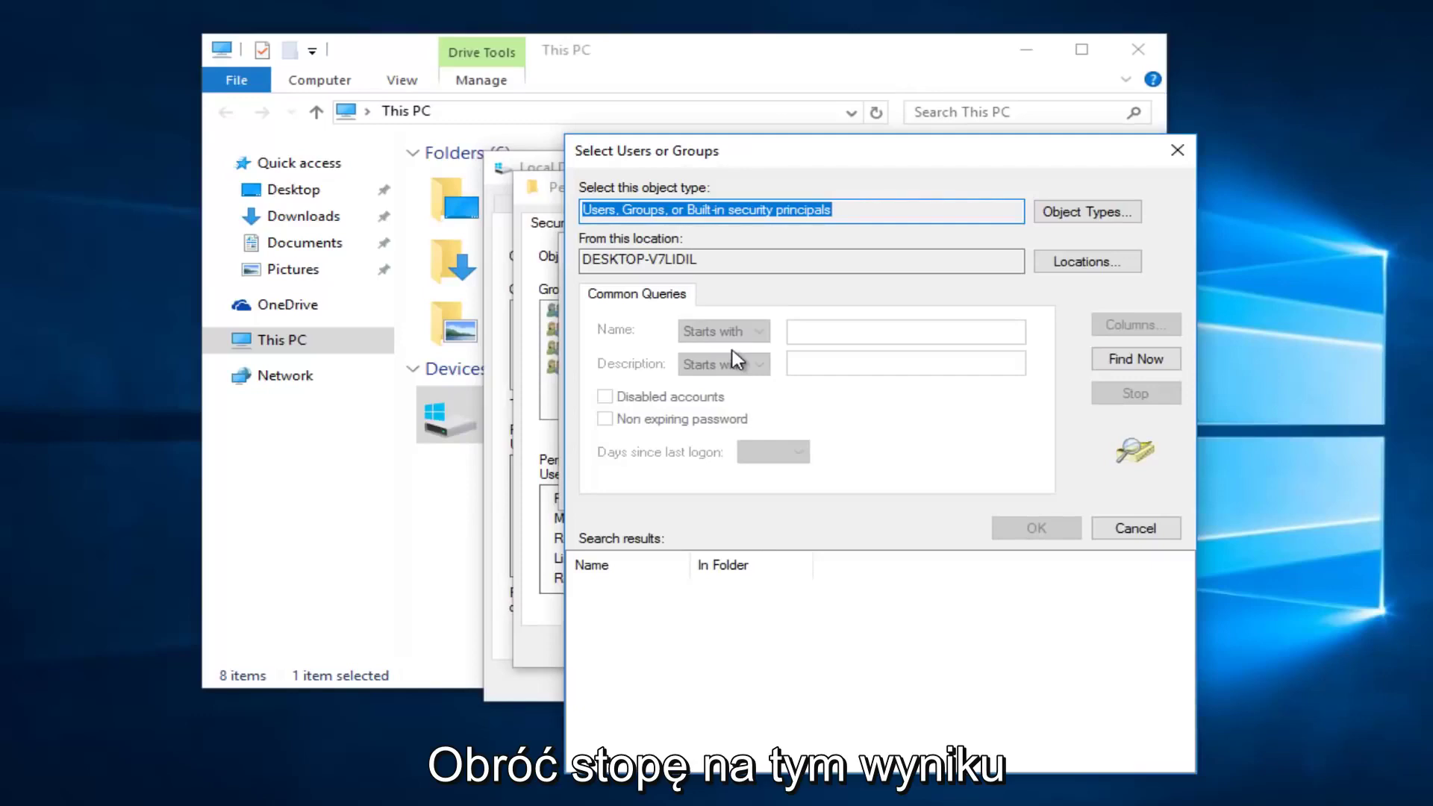
left_click(1136, 359)
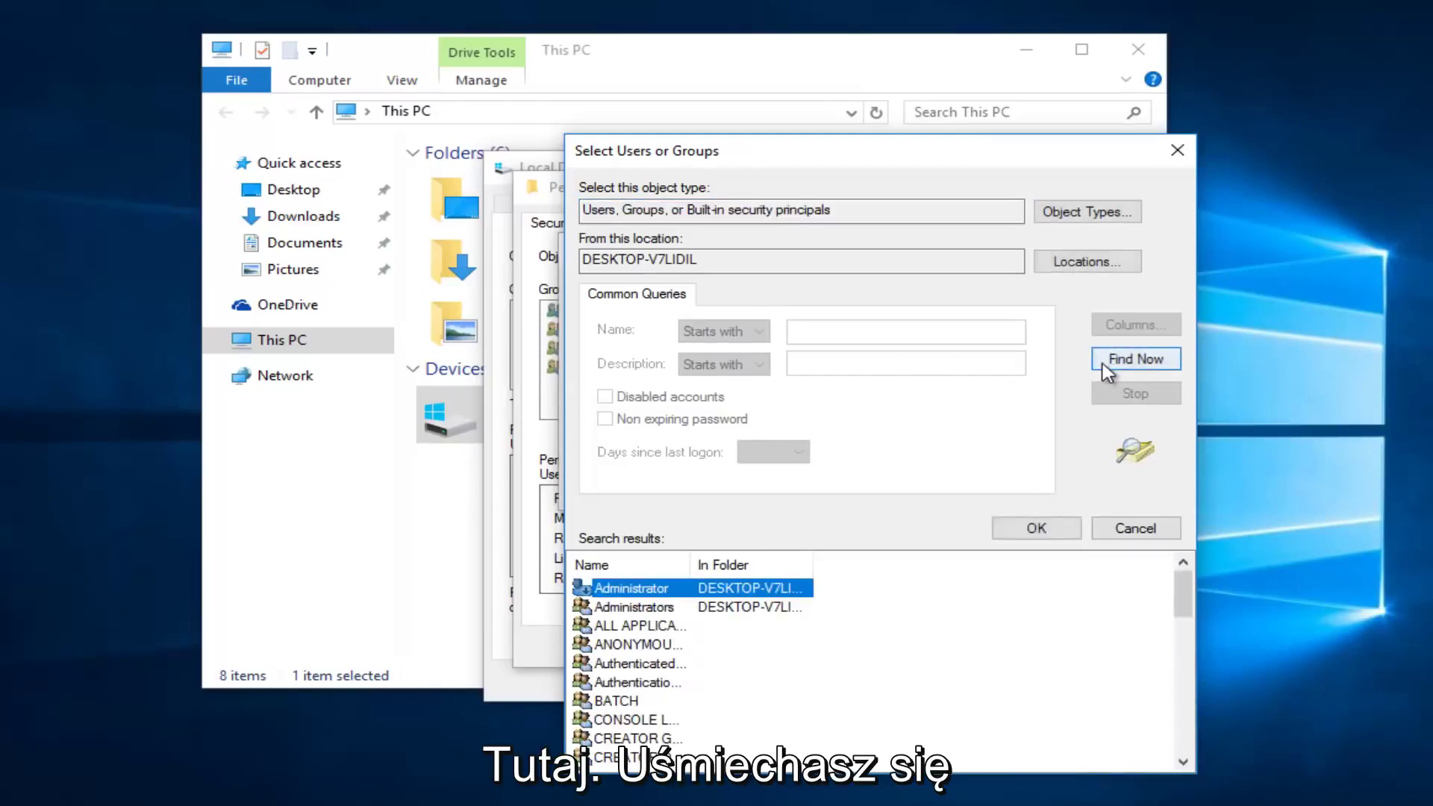
left_click_drag(1191, 592, 1192, 633)
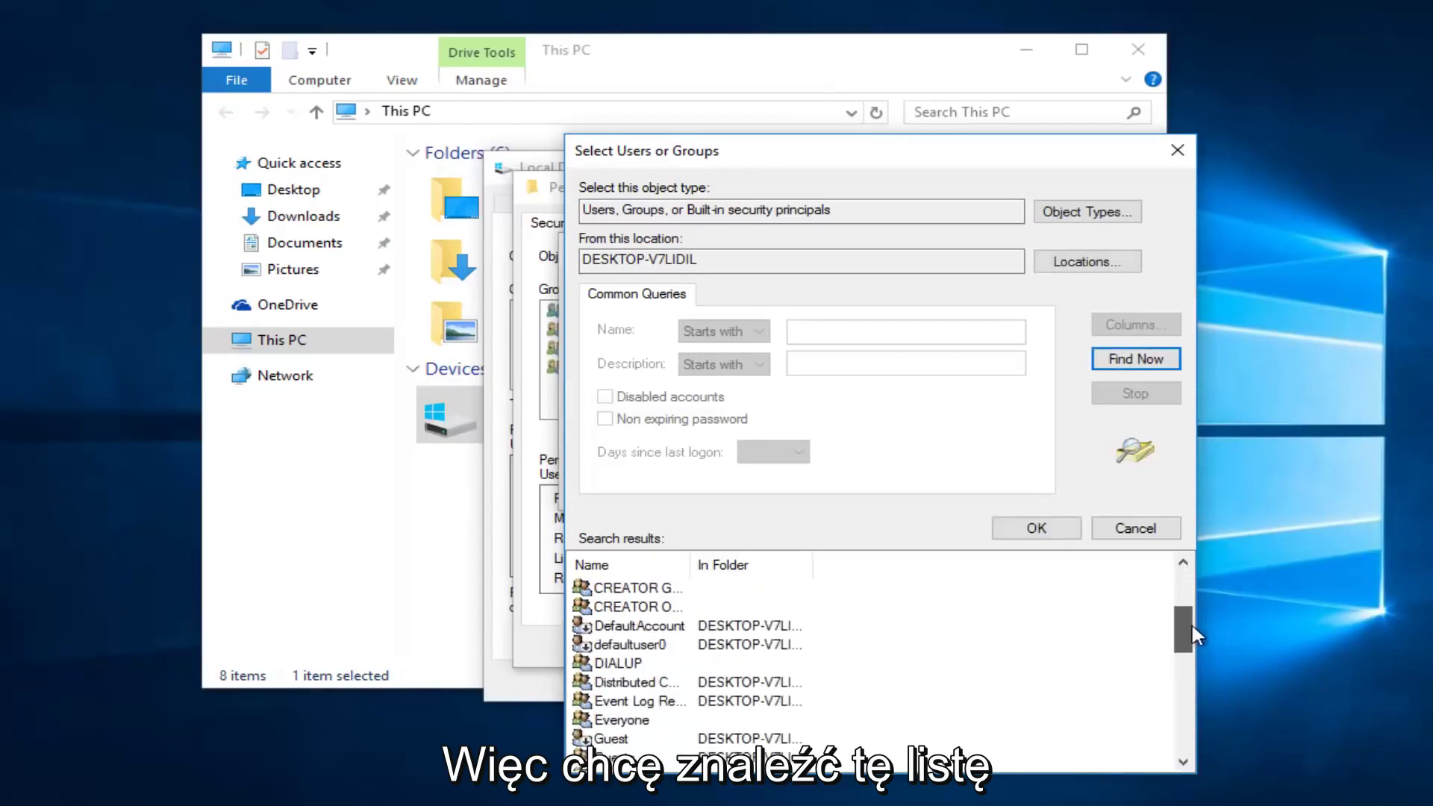
left_click(621, 702)
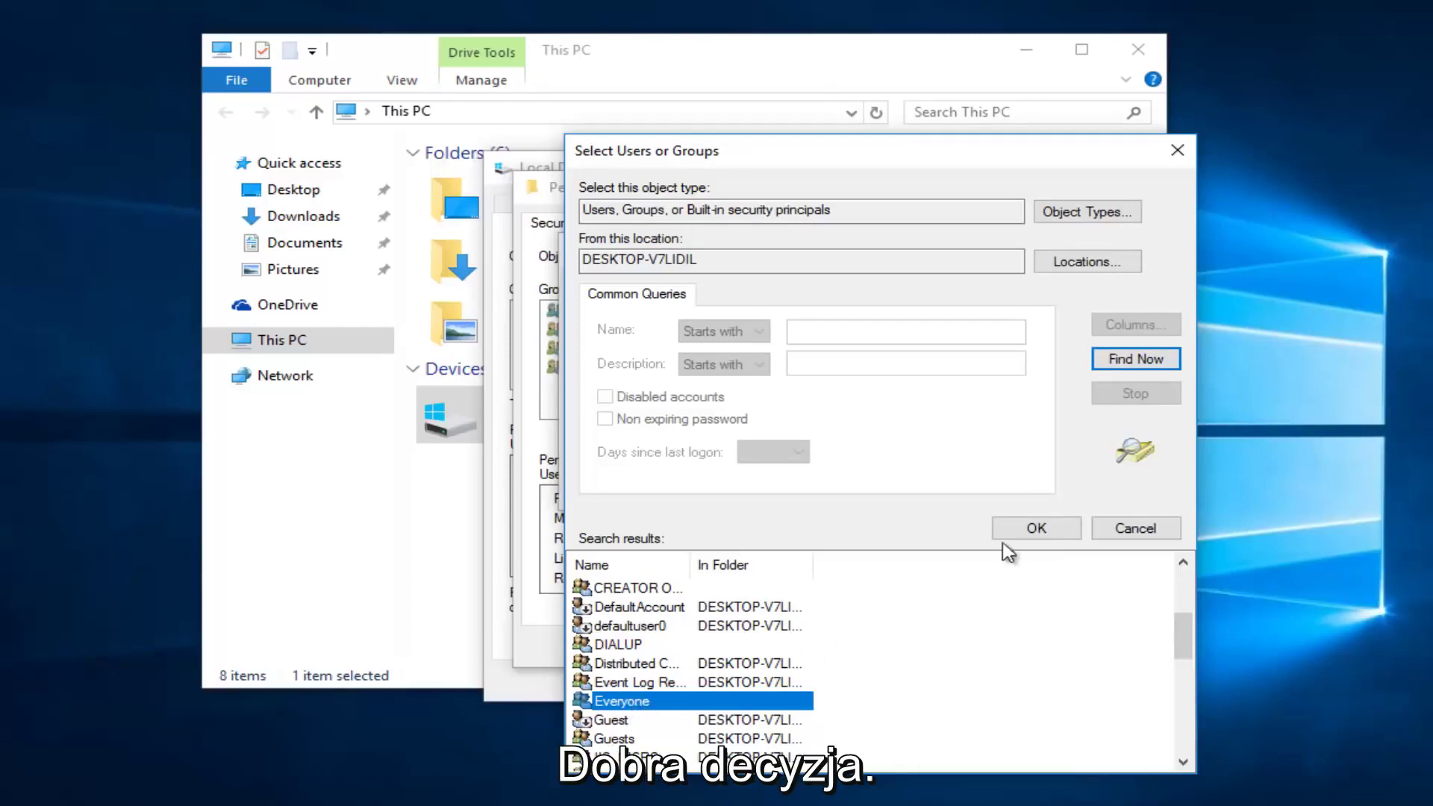
left_click(1019, 529)
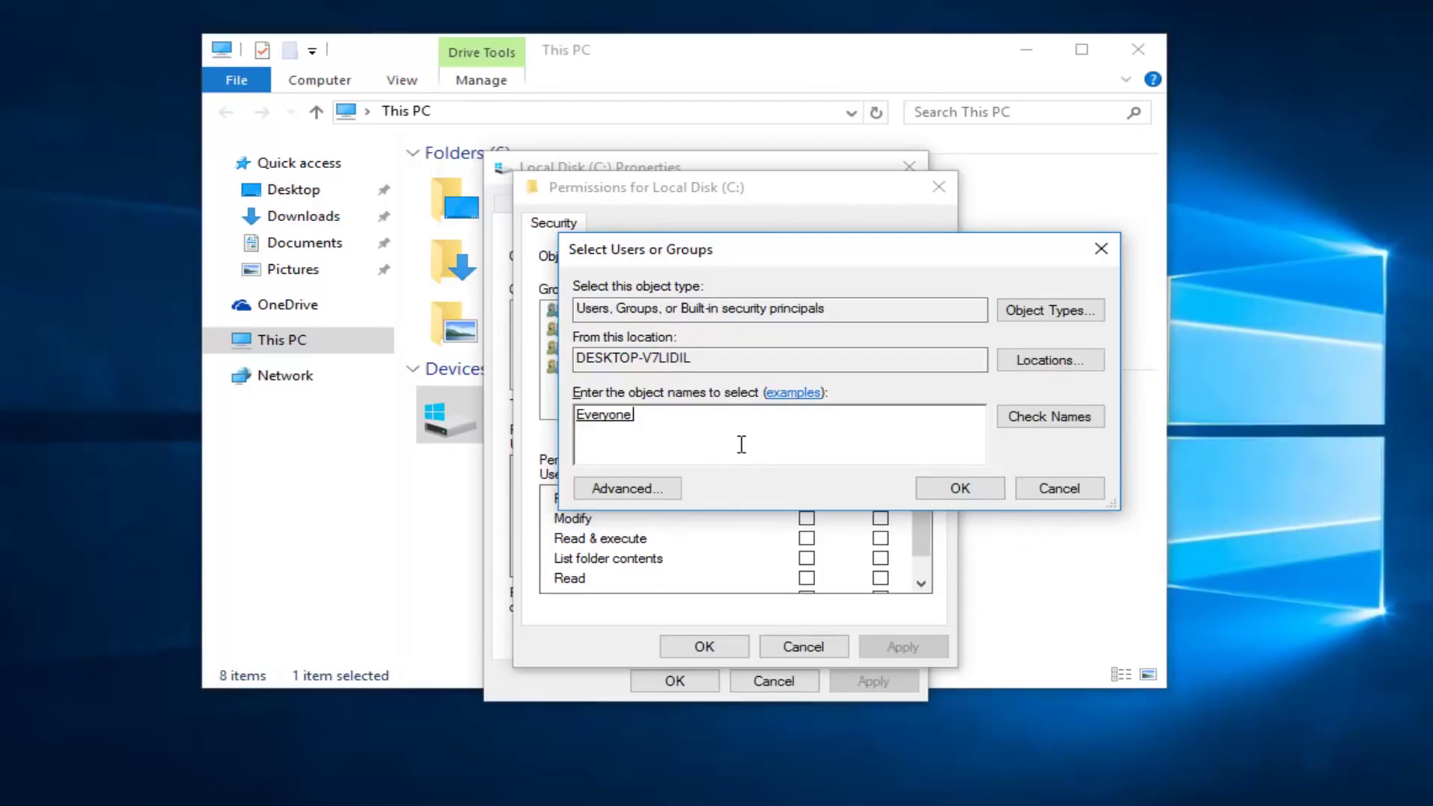
- Add Everyone to the C: permission list with Full control allowed, and apply
left_click(960, 488)
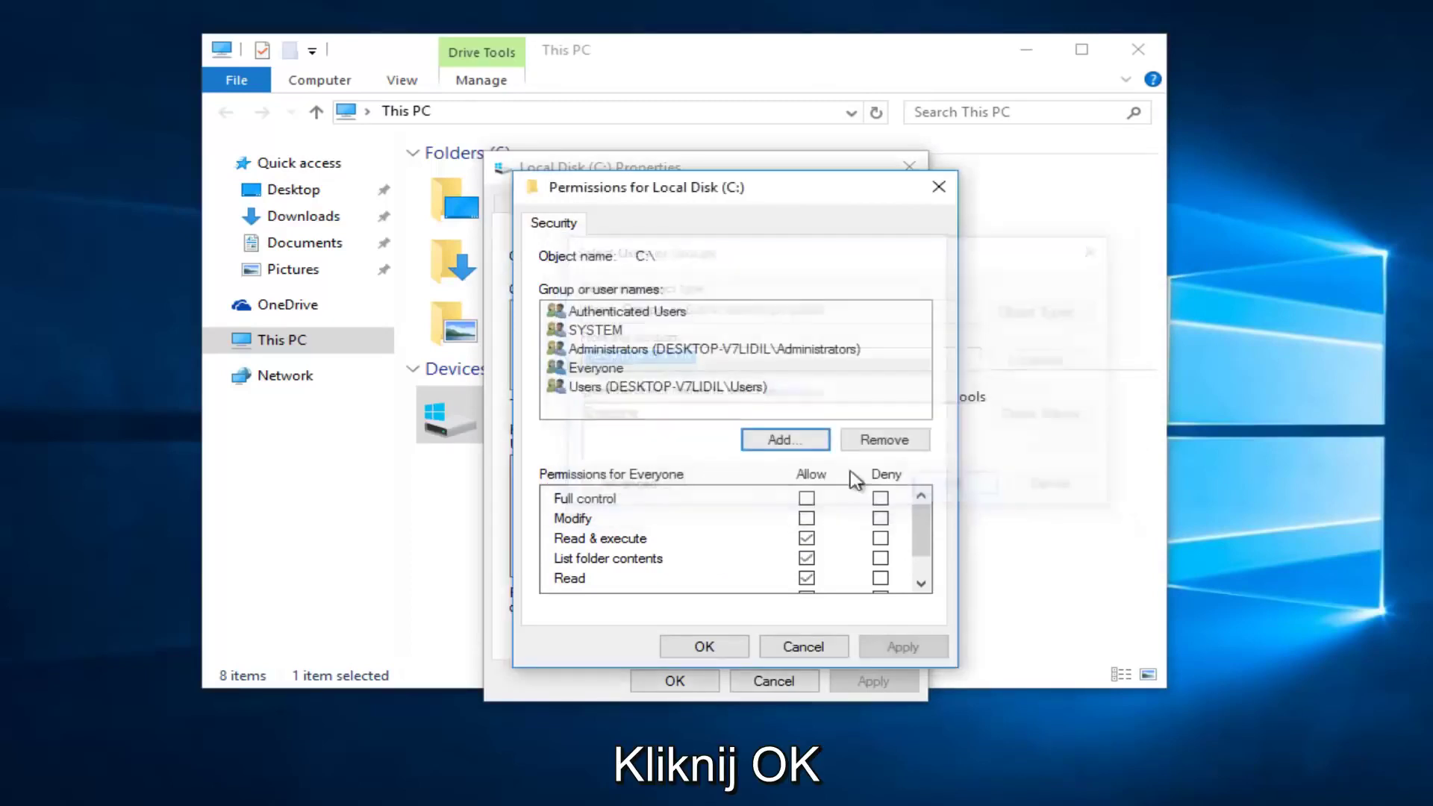
left_click(585, 370)
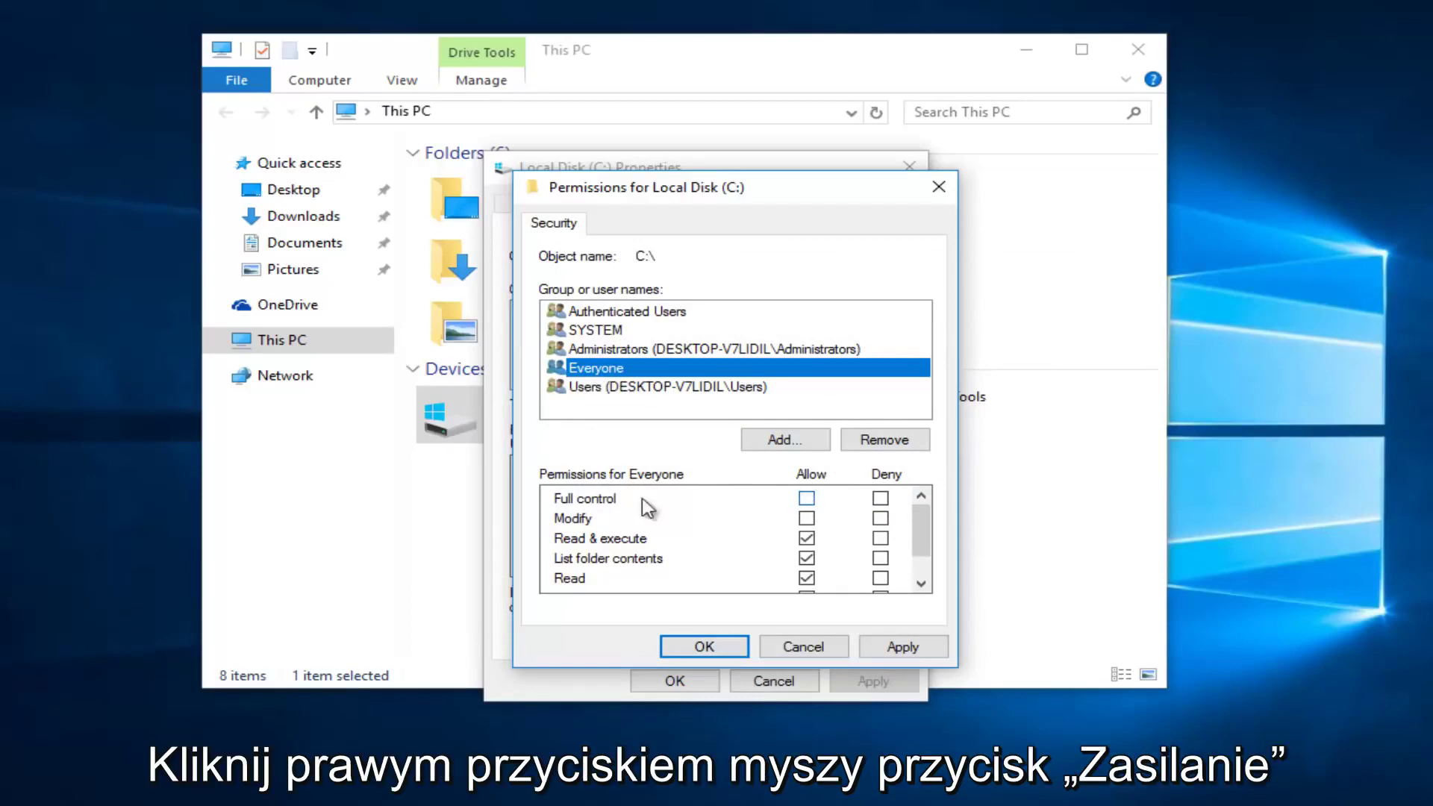
left_click(810, 499)
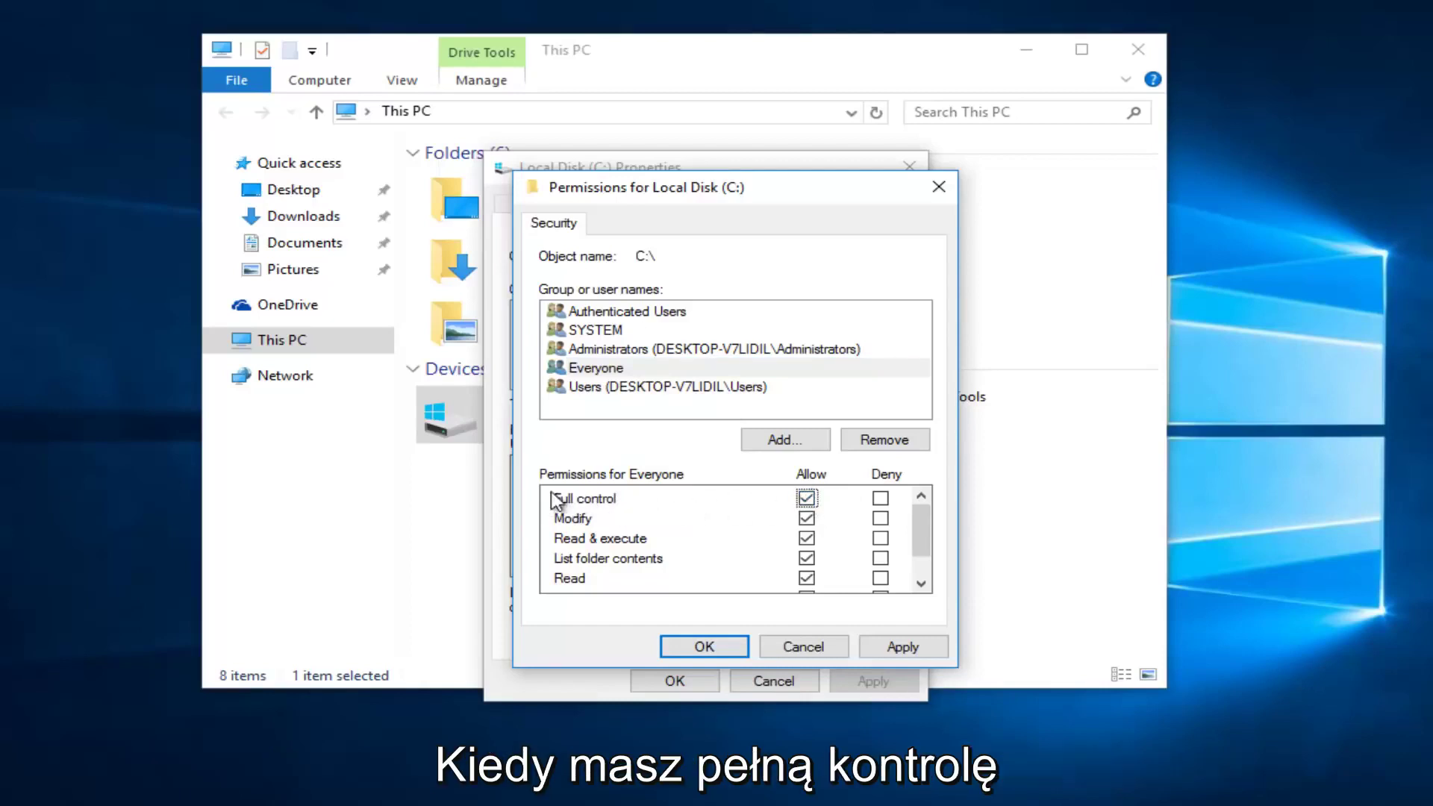
left_click(598, 369)
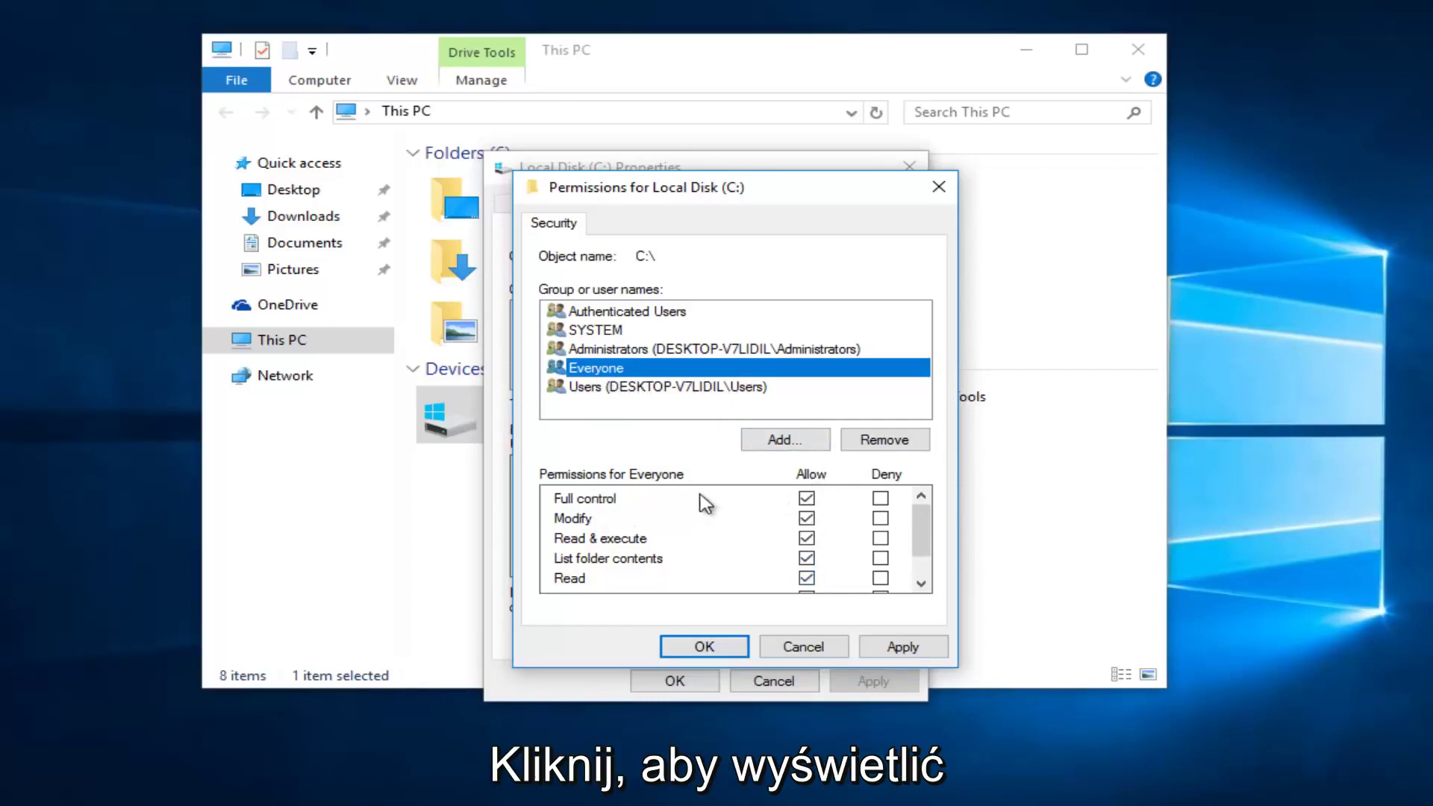
left_click(904, 647)
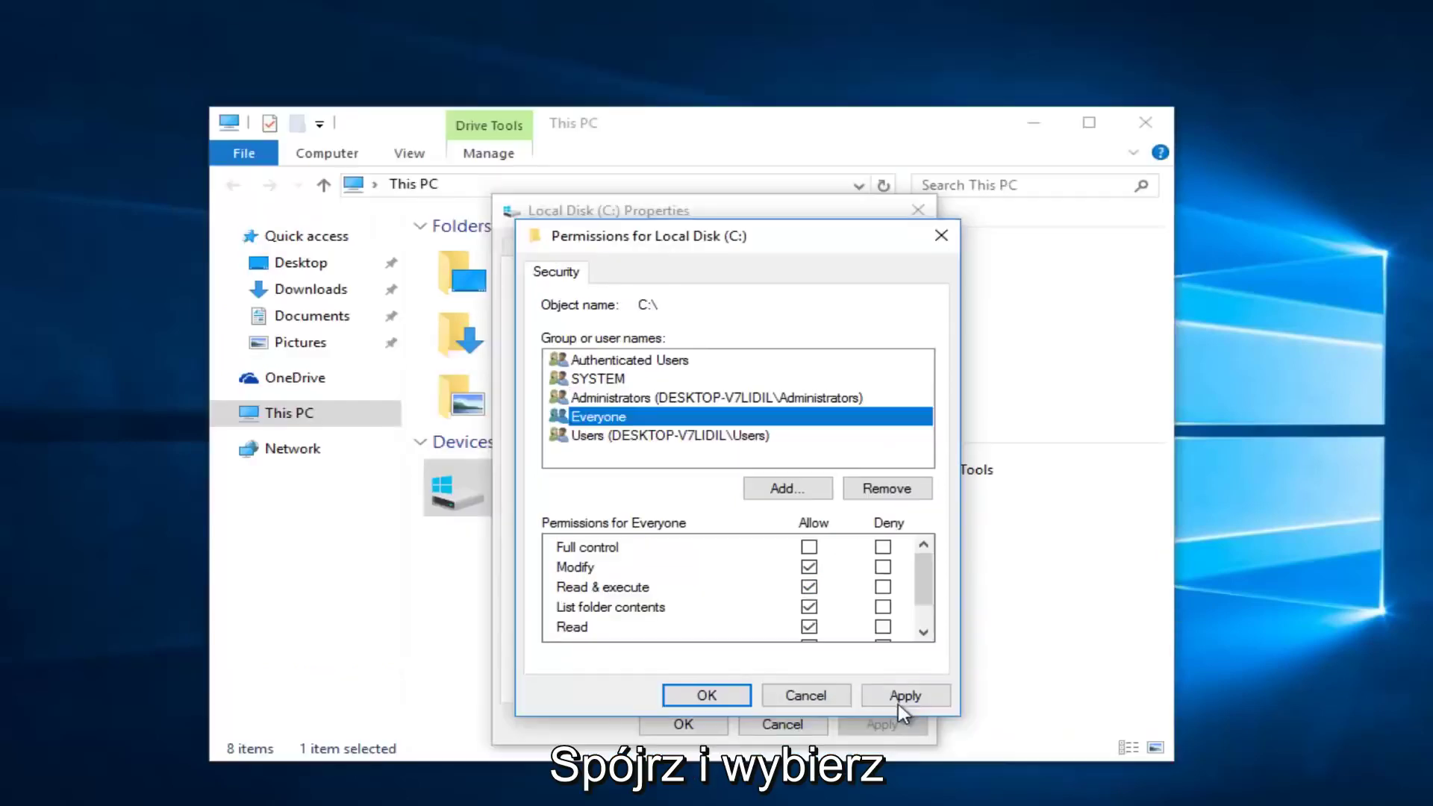
- Confirm the root-drive security warnings, then close Permissions and the C: Properties dialog
left_click(888, 652)
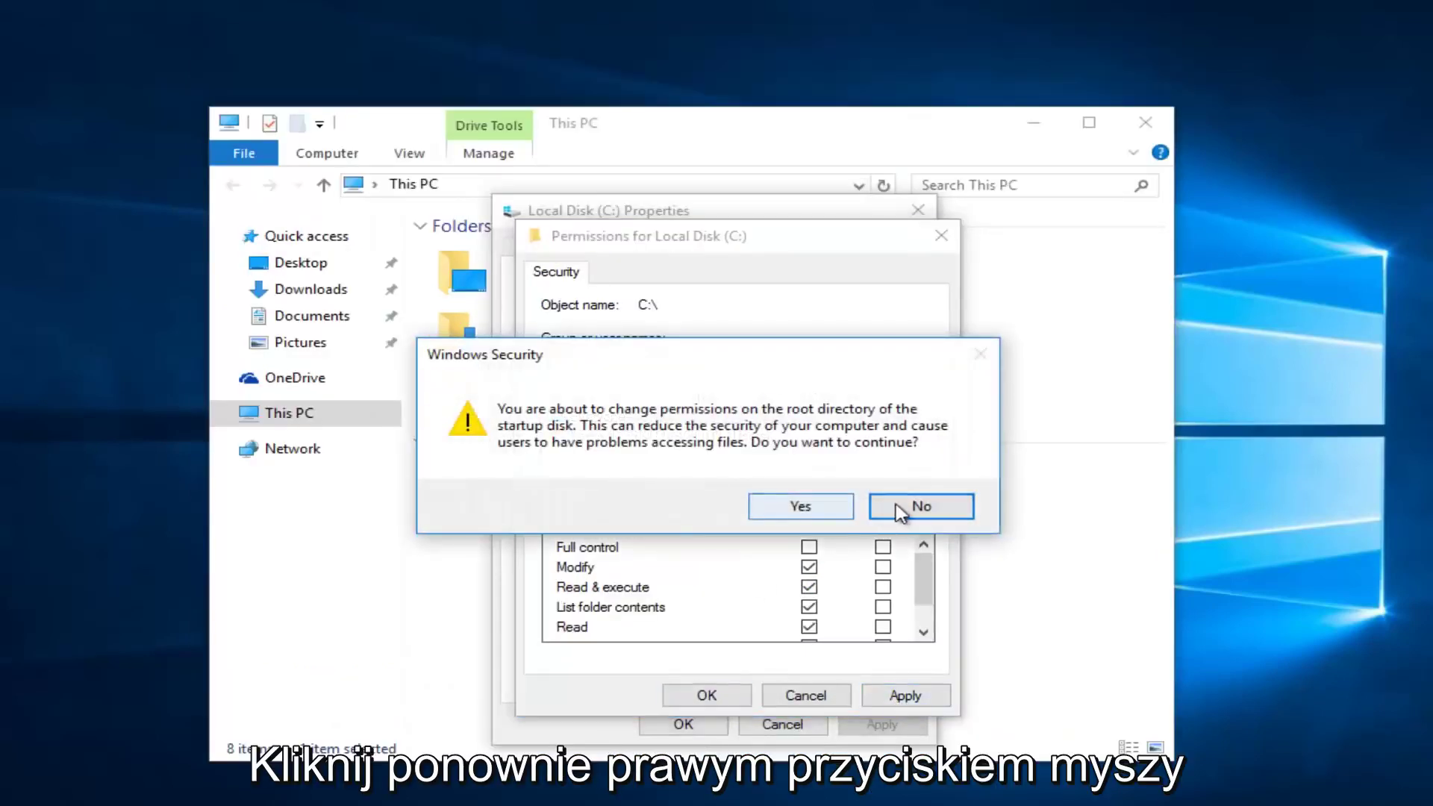
left_click(902, 511)
left_click(704, 695)
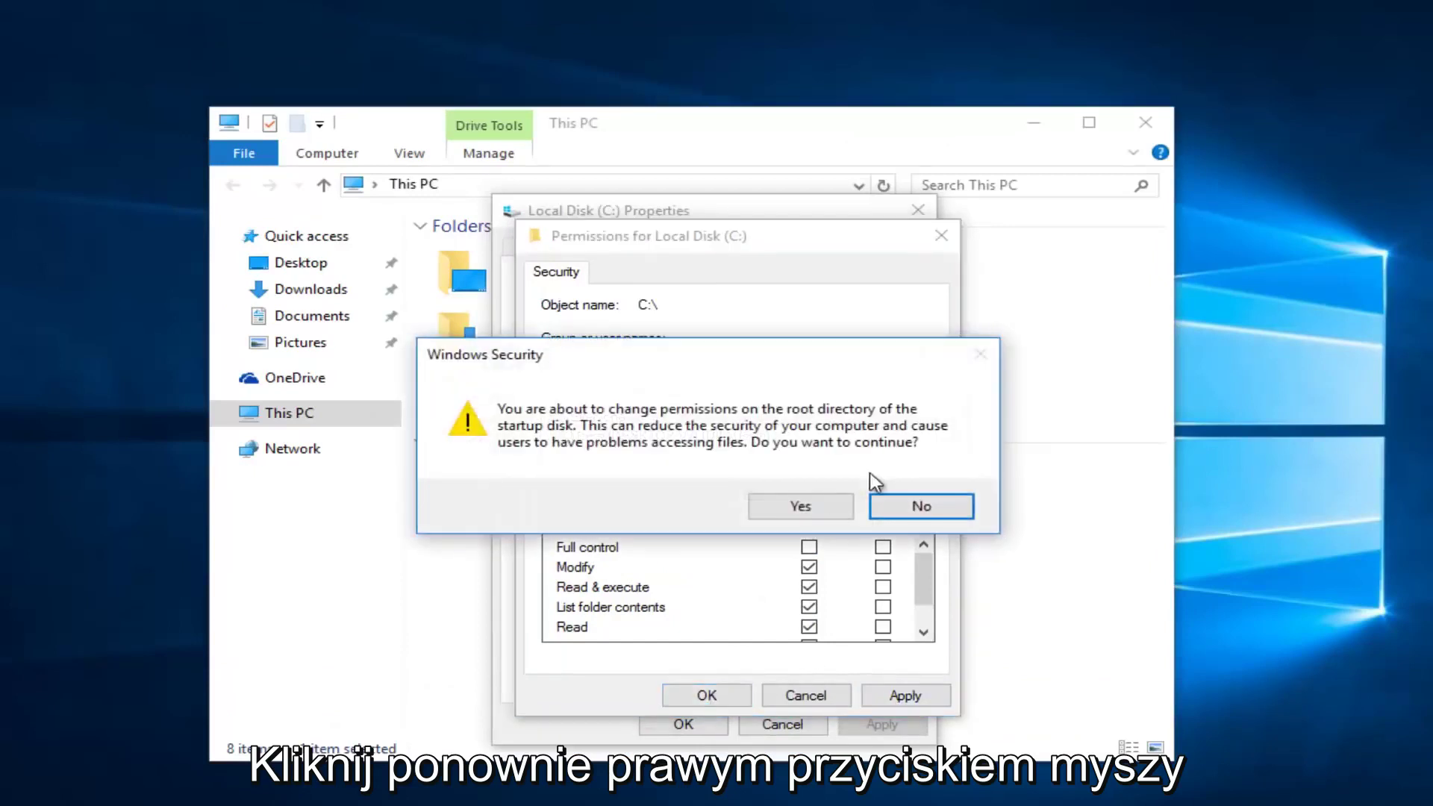
left_click(916, 507)
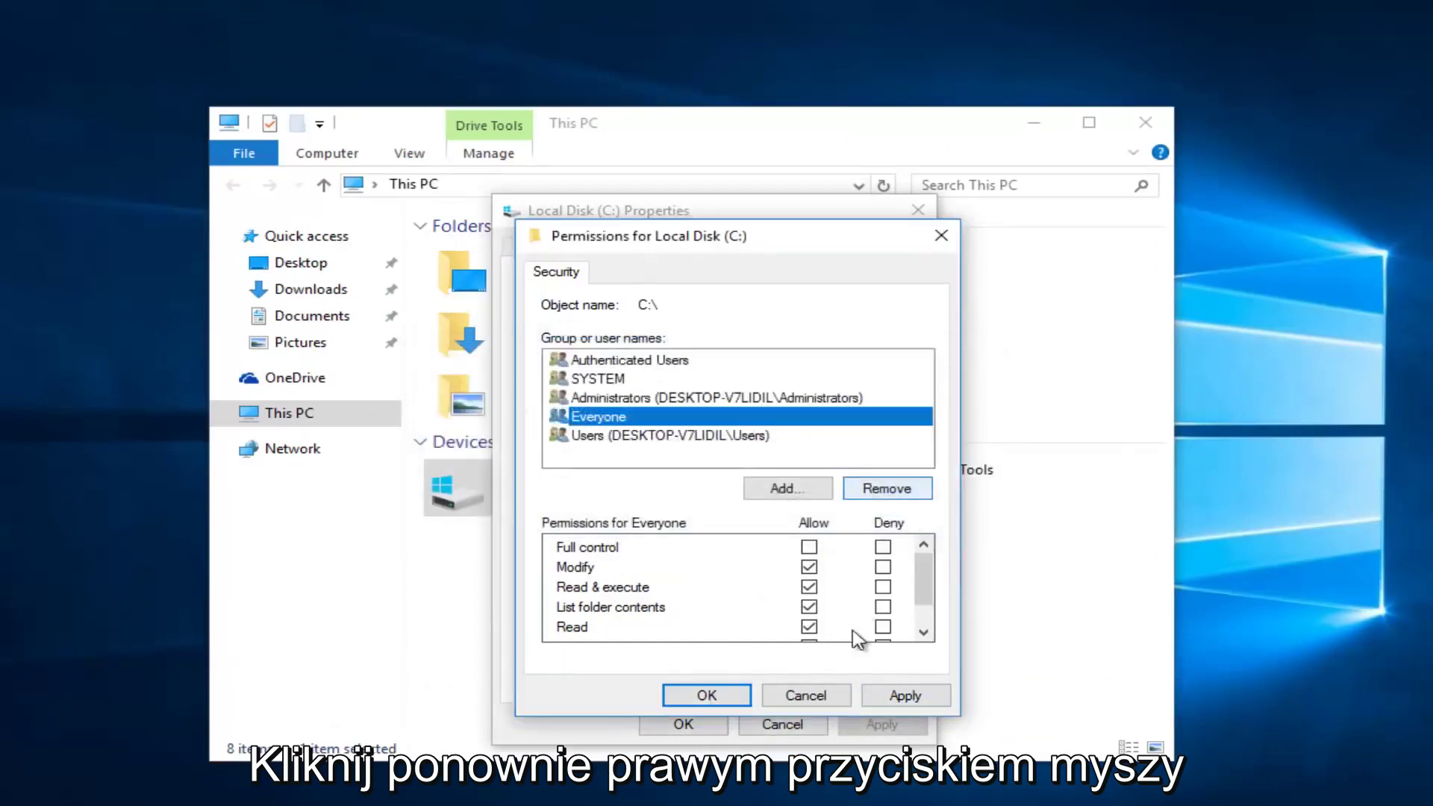
left_click(708, 696)
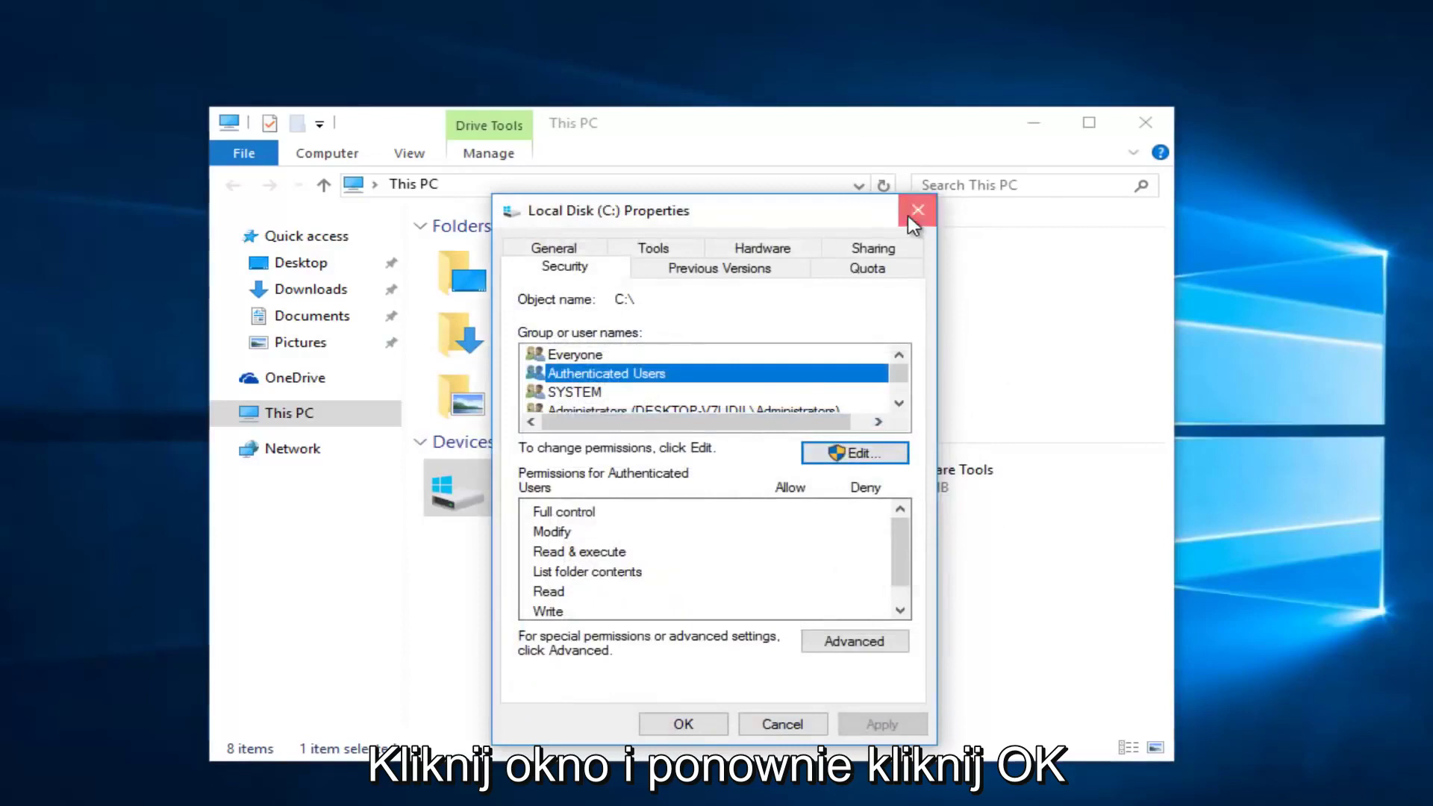
left_click(916, 213)
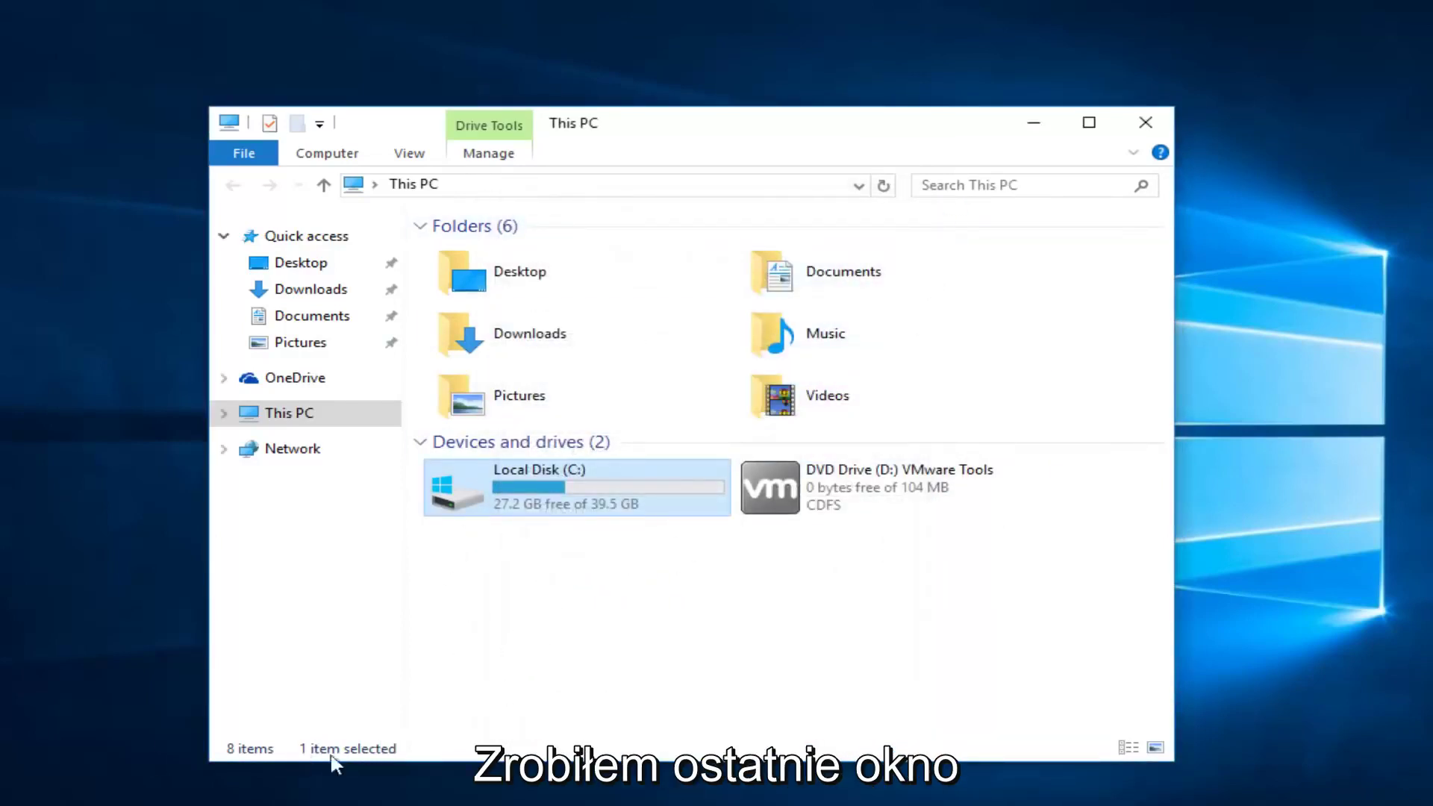
left_click(595, 594)
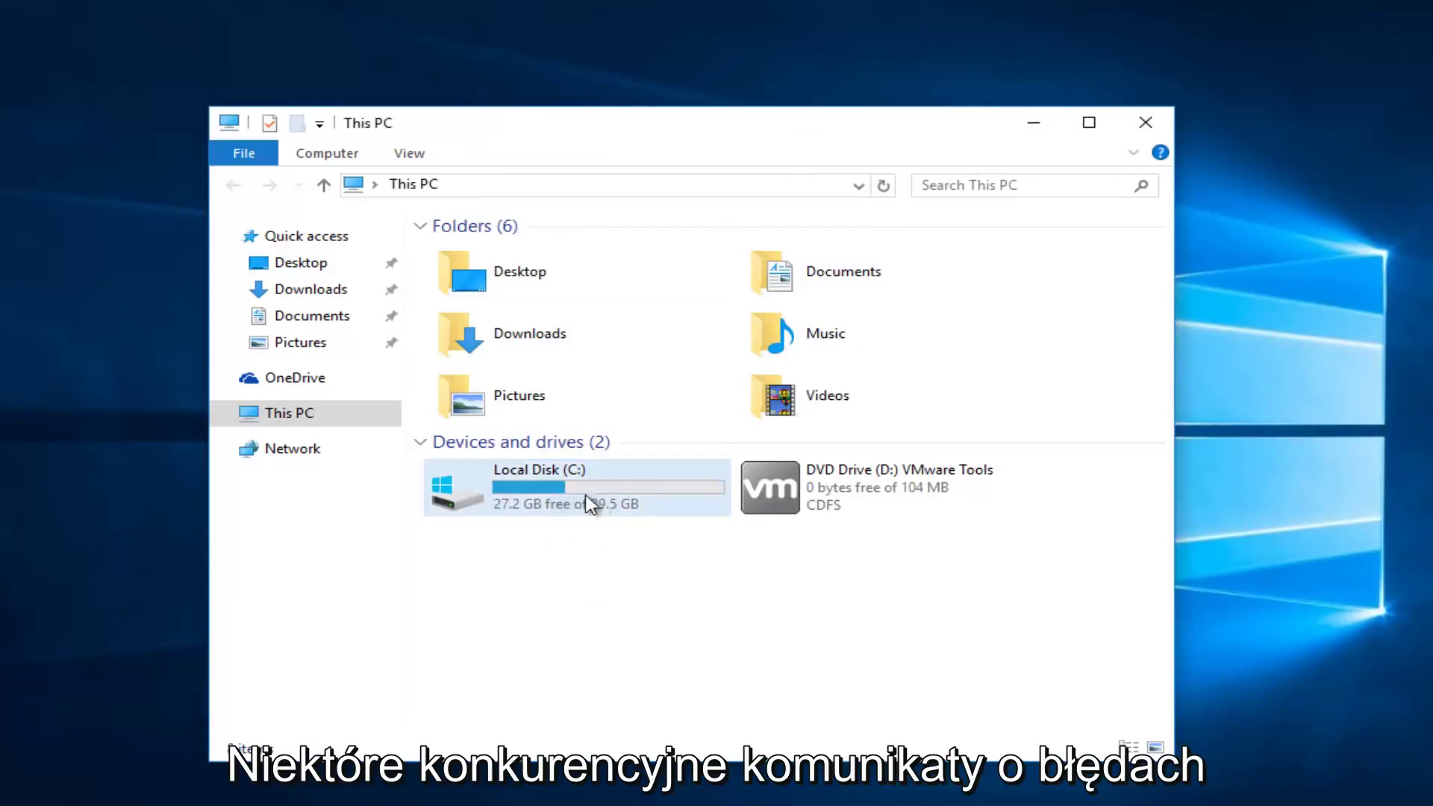
mouse_move(578, 490)
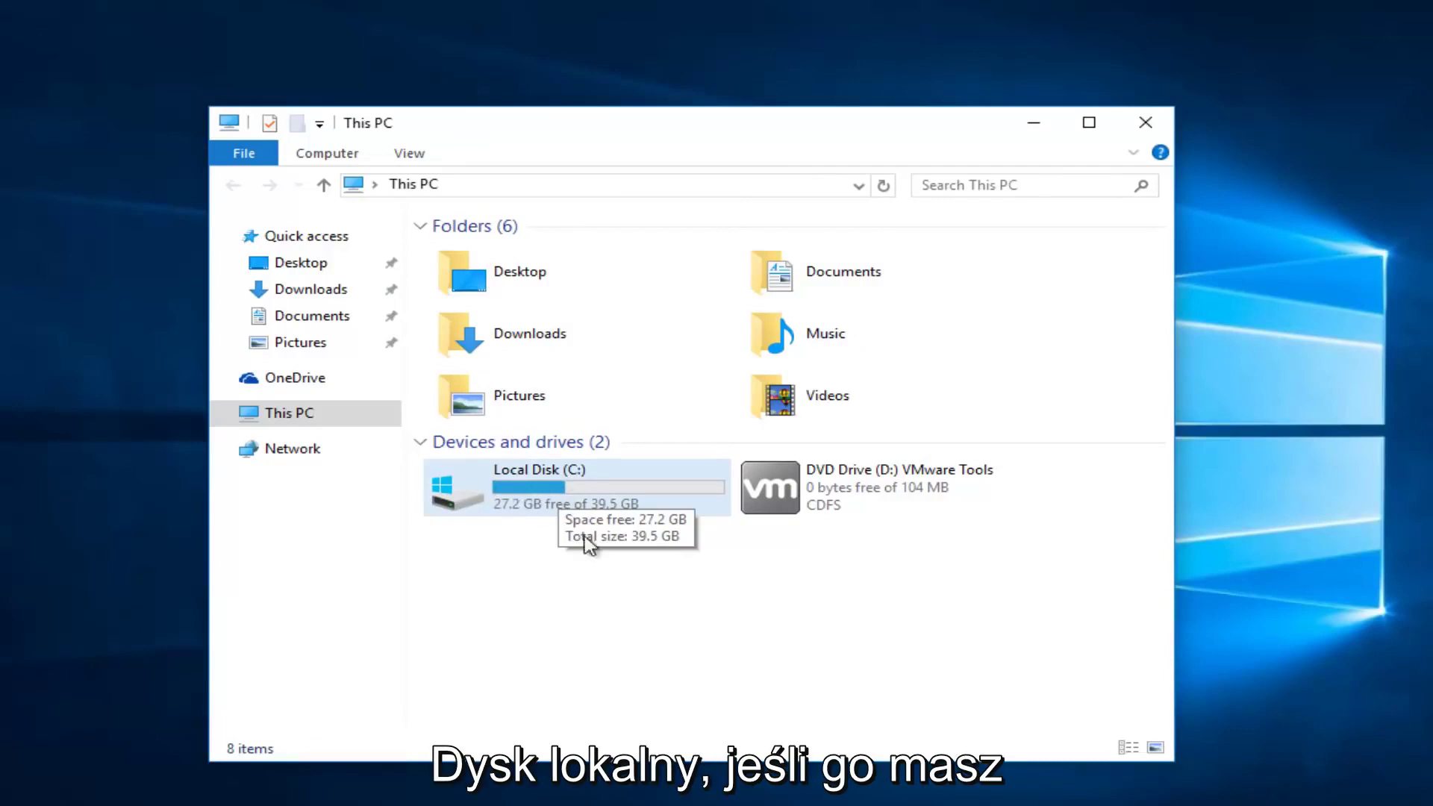
left_click(582, 504)
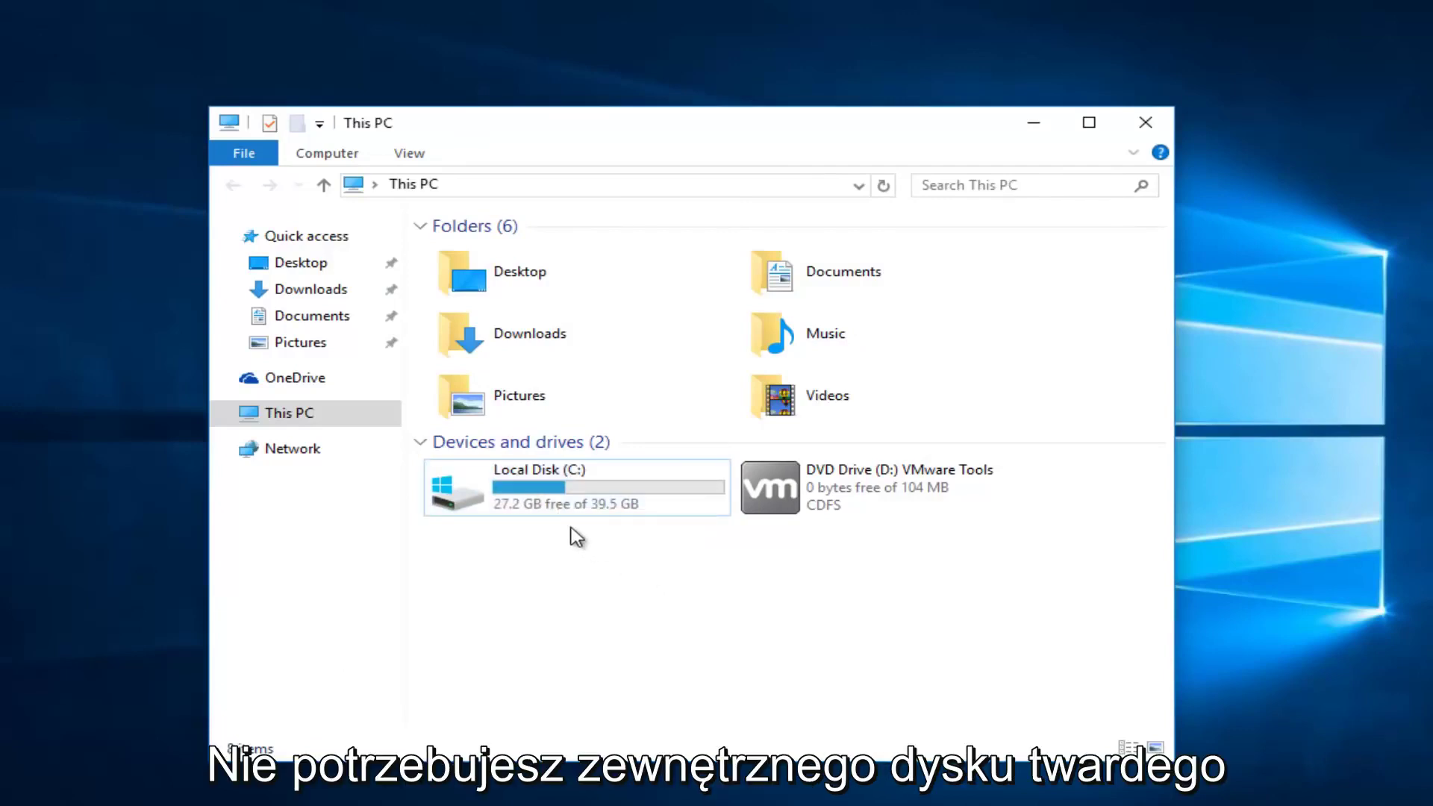